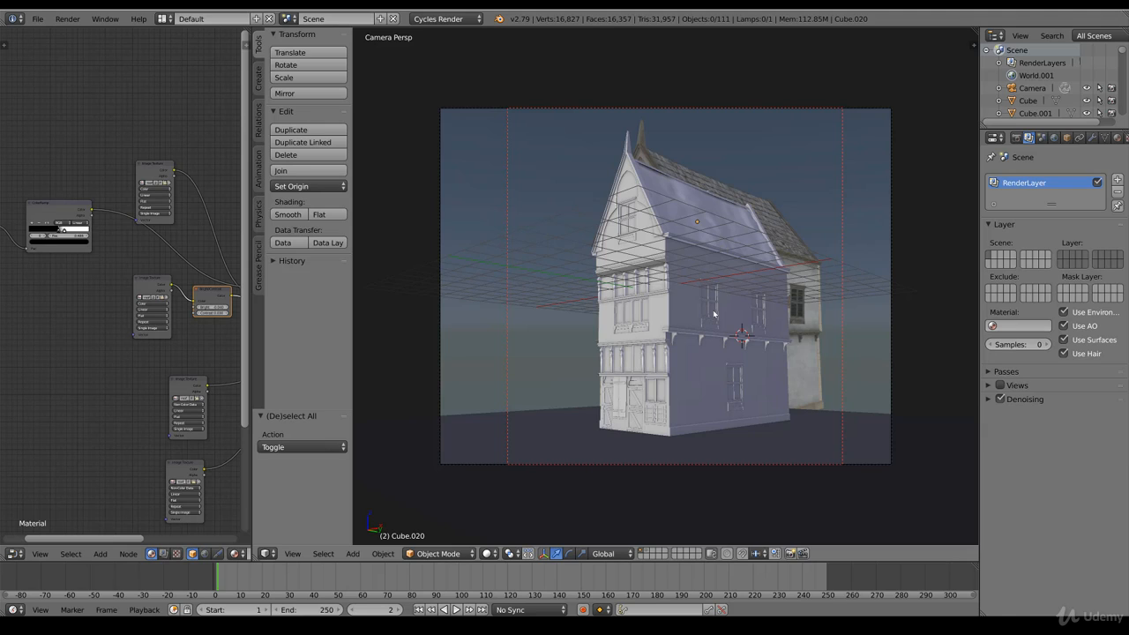
Hide the building_2.jpg background image in the front view
{"action": "key", "text": "KP_1"}
{"action": "scroll", "coordinate": [770, 303], "scroll_direction": "up", "scroll_amount": 3}
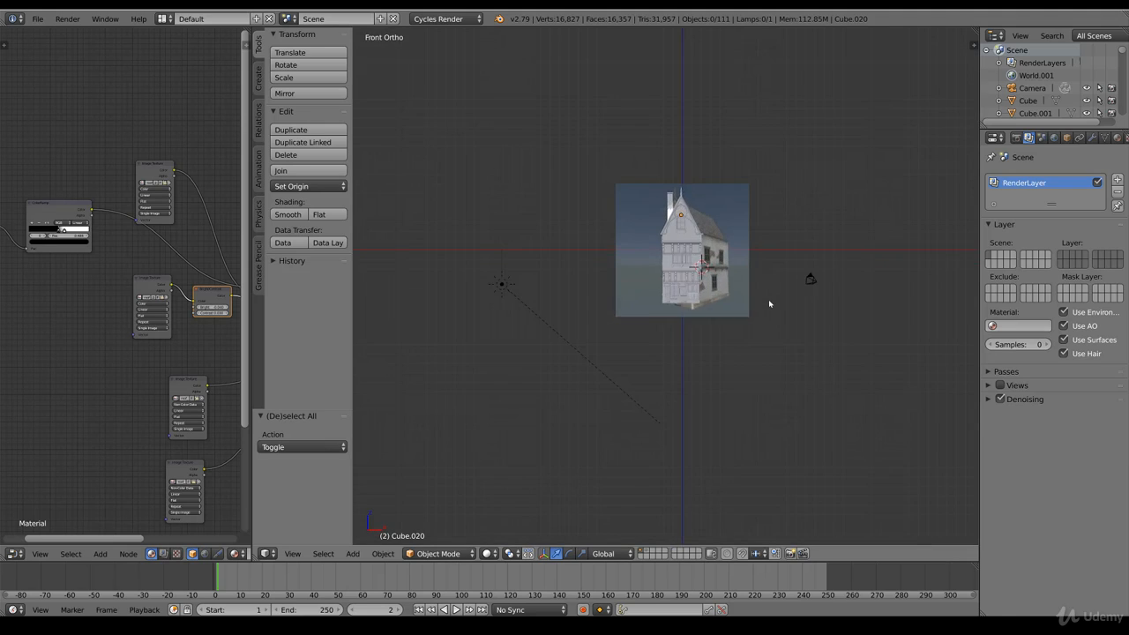
{"action": "scroll", "coordinate": [769, 306], "scroll_direction": "up", "scroll_amount": 4, "text": "shift"}
{"action": "scroll", "coordinate": [763, 325], "scroll_direction": "up", "scroll_amount": 3}
{"action": "key", "text": "n"}
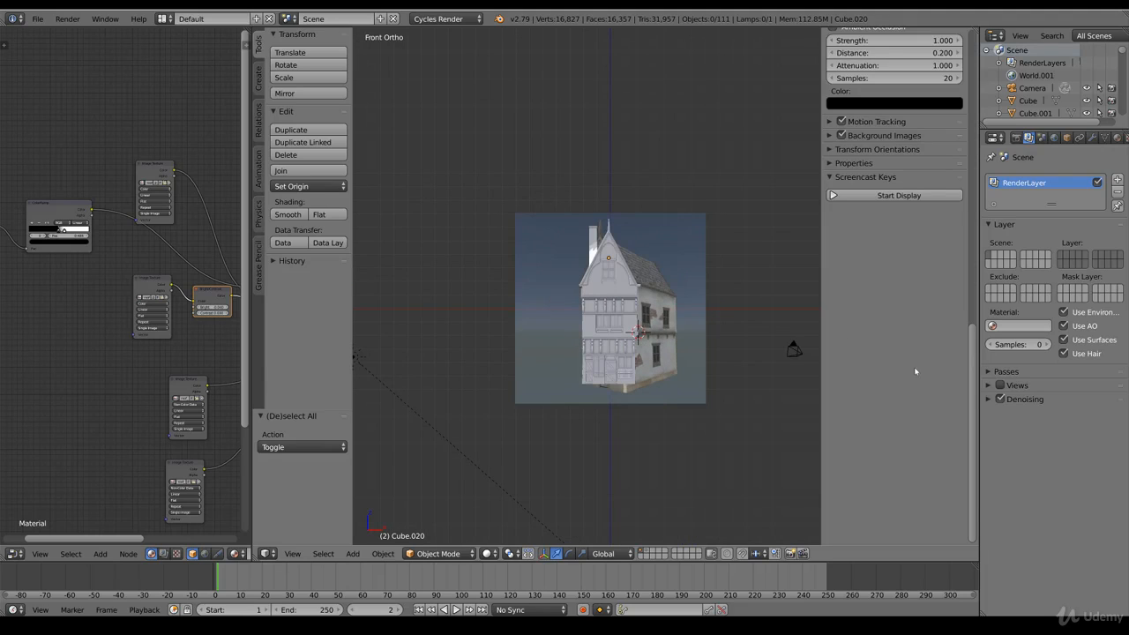
{"action": "scroll", "coordinate": [887, 247], "scroll_direction": "up", "scroll_amount": 4}
{"action": "left_click", "coordinate": [828, 266]}
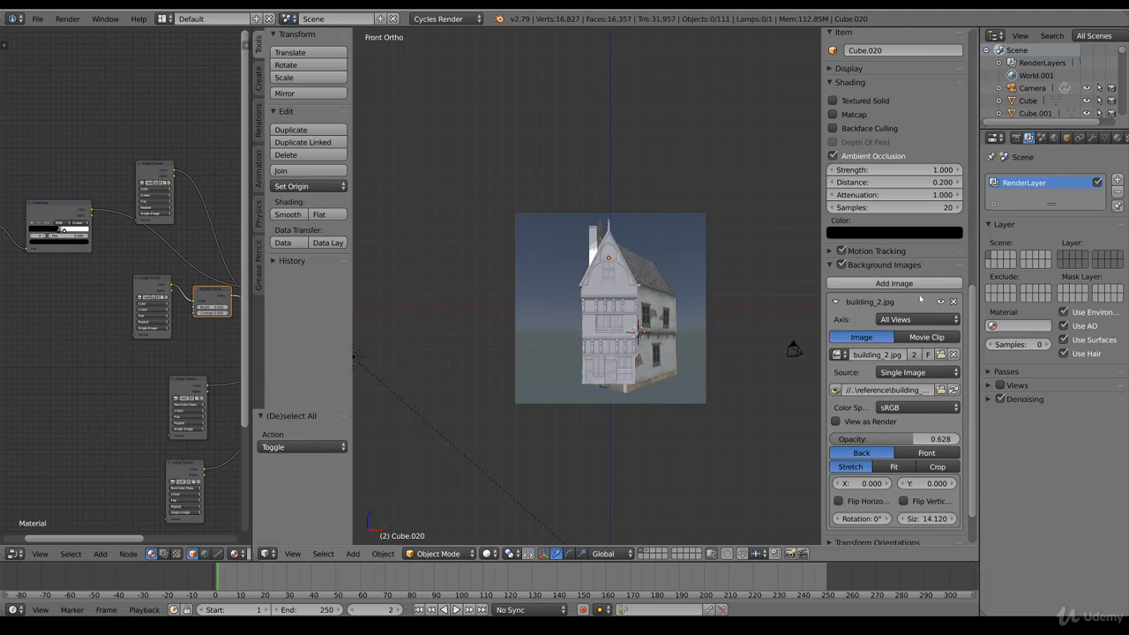
{"action": "left_click", "coordinate": [937, 303]}
{"action": "key", "text": "n"}
{"action": "scroll", "coordinate": [692, 344], "scroll_direction": "up", "scroll_amount": 2}
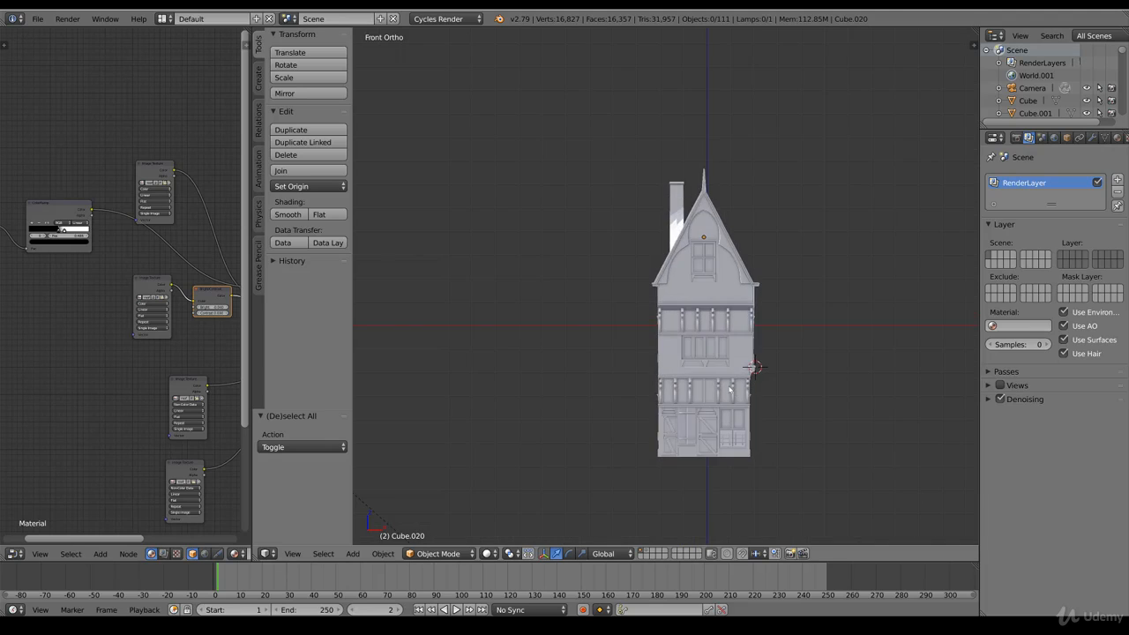
Delete the ground plane beneath the house
{"action": "middle_click_drag", "start_coordinate": [755, 347], "coordinate": [695, 353]}
{"action": "scroll", "coordinate": [690, 346], "scroll_direction": "up", "scroll_amount": 3}
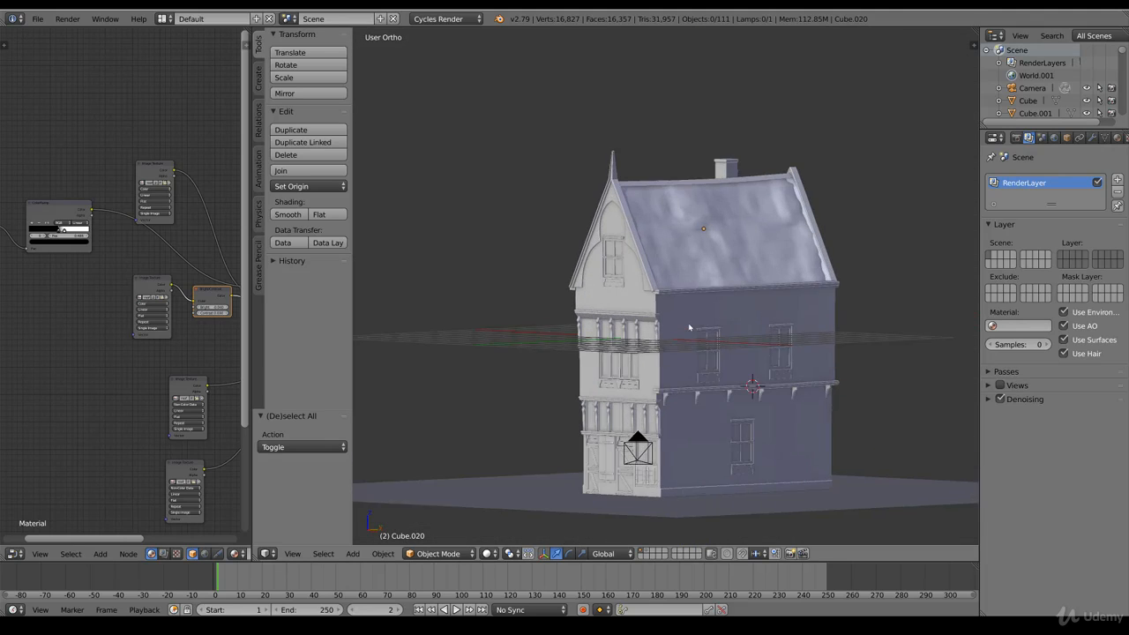
{"action": "scroll", "coordinate": [689, 326], "scroll_direction": "down", "scroll_amount": 2}
{"action": "key", "text": "x"}
{"action": "left_click", "coordinate": [533, 500]}
{"action": "middle_click_drag", "start_coordinate": [643, 465], "coordinate": [659, 371]}
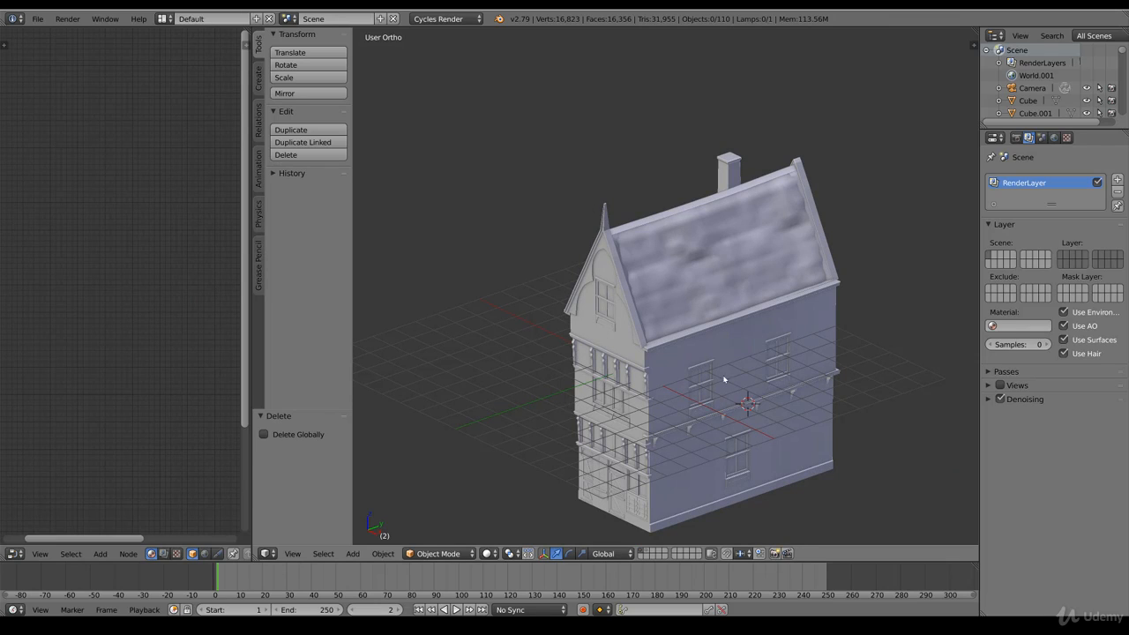
Box-select all of the house's objects in the wireframe front view
{"action": "right_click", "coordinate": [700, 291]}
{"action": "middle_click_drag", "start_coordinate": [713, 374], "coordinate": [732, 368]}
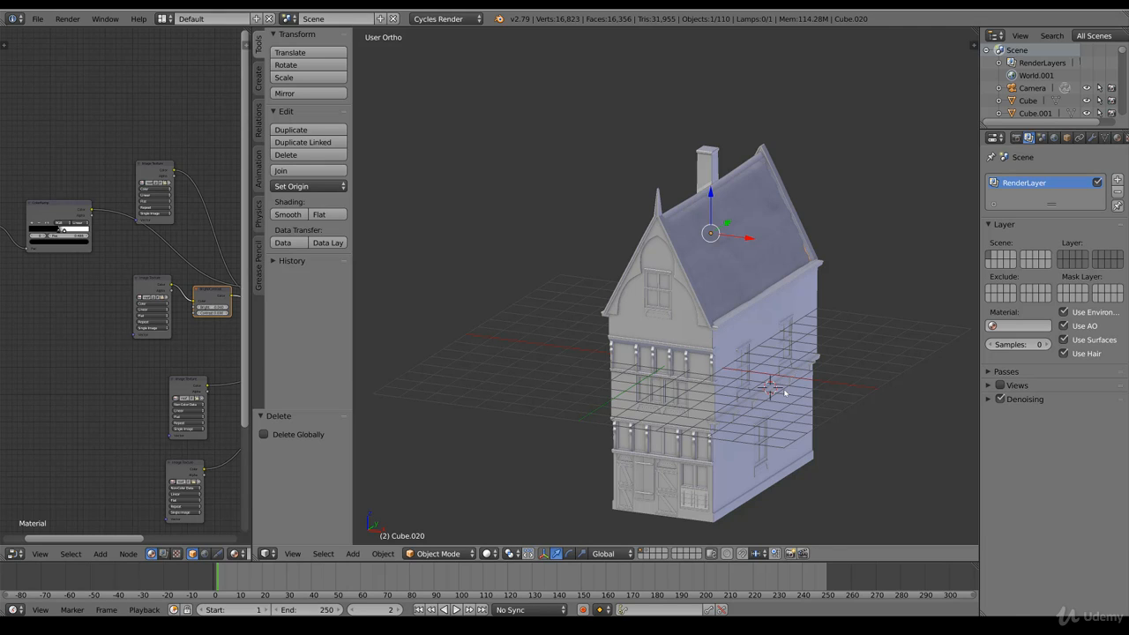
{"action": "key", "text": "KP_1"}
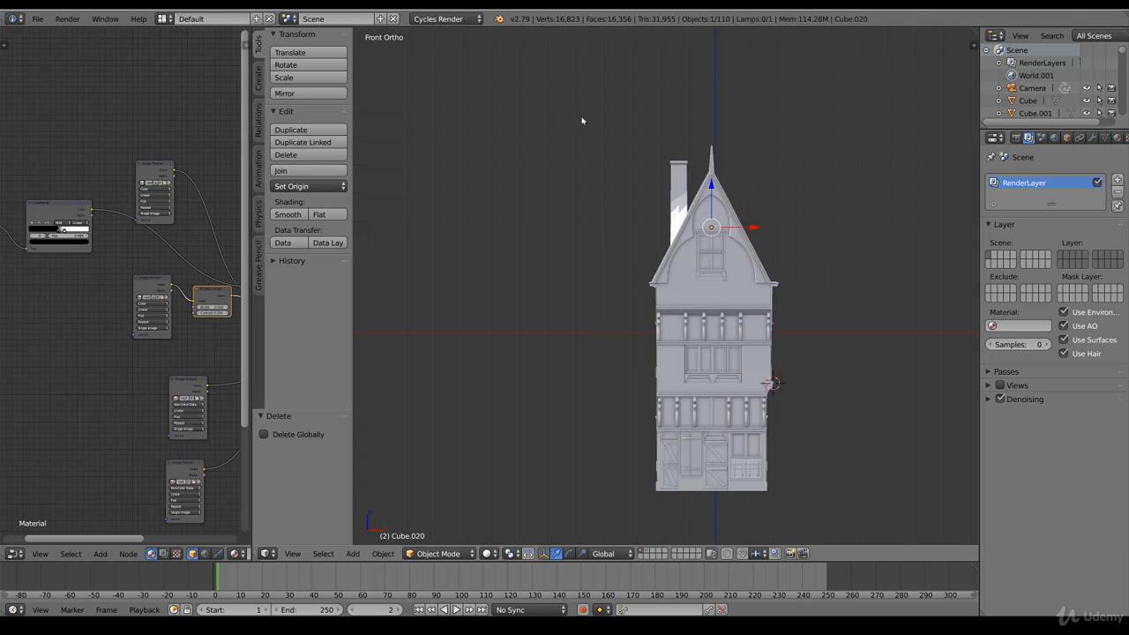
{"action": "key", "text": "z"}
{"action": "left_click_drag", "start_coordinate": [853, 508], "coordinate": [575, 130]}
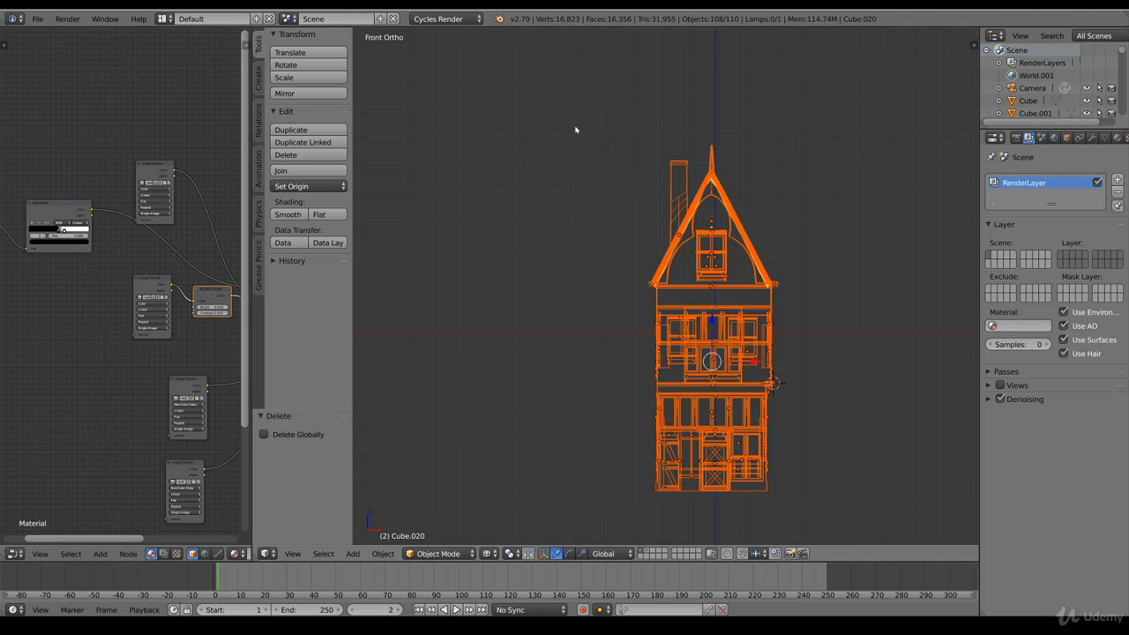
{"action": "scroll", "coordinate": [697, 436], "scroll_direction": "down", "scroll_amount": 14, "text": "shift"}
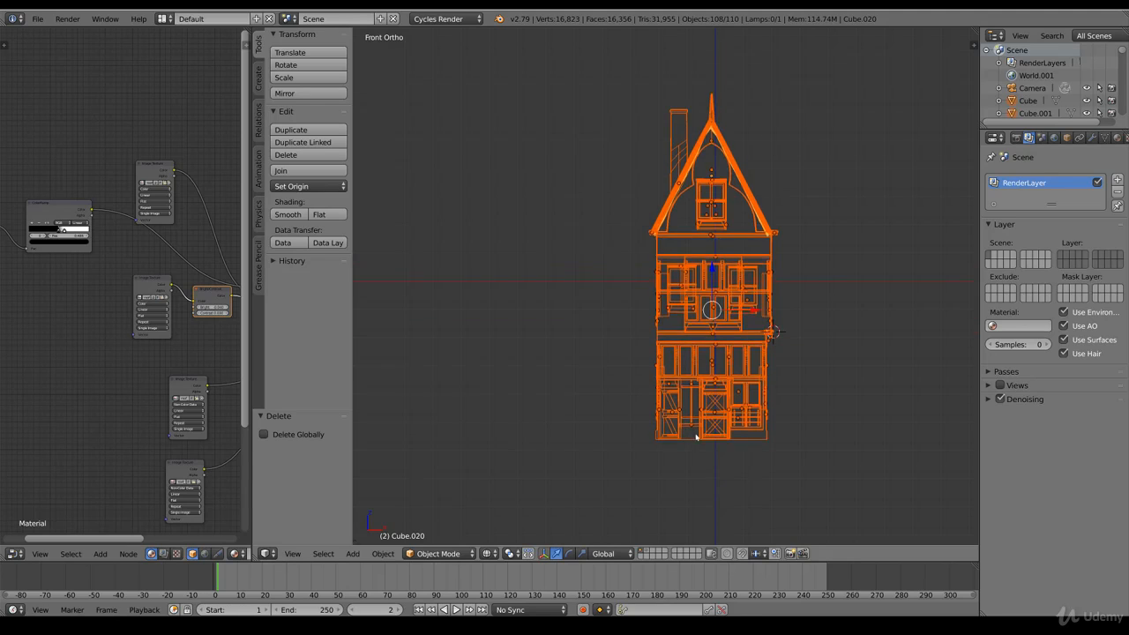
{"action": "scroll", "coordinate": [696, 418], "scroll_direction": "up", "scroll_amount": 5, "text": "ctrl"}
{"action": "scroll", "coordinate": [706, 427], "scroll_direction": "down", "scroll_amount": 5, "text": "shift"}
{"action": "scroll", "coordinate": [765, 461], "scroll_direction": "up", "scroll_amount": 4}
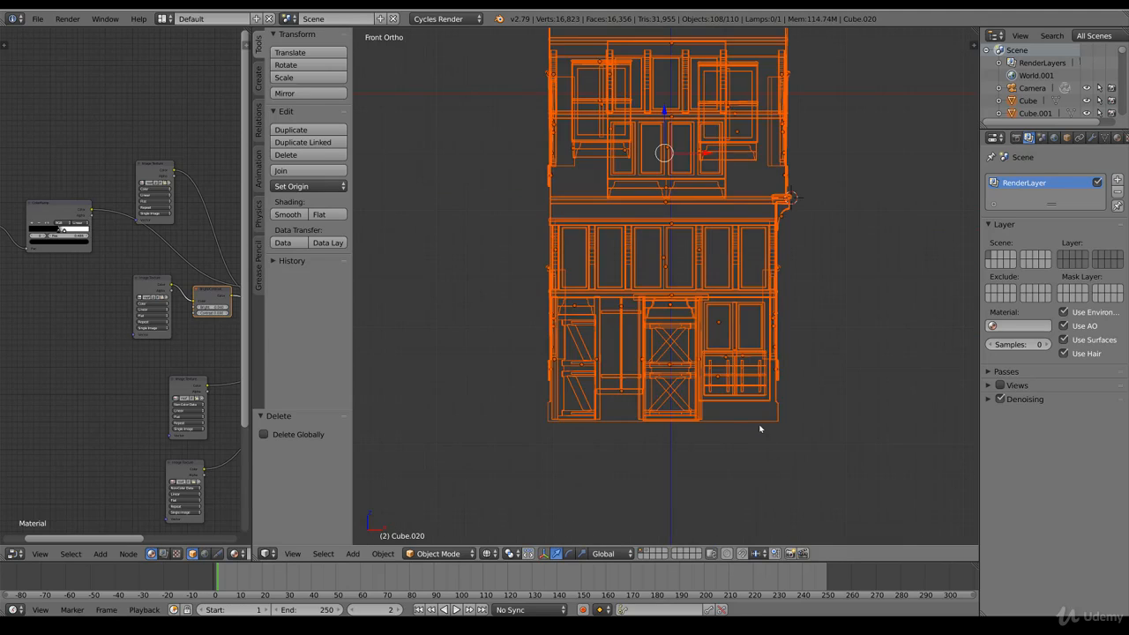
Open the house's main wall mesh for editing in wireframe with vertex selection mode
{"action": "key", "text": "z"}
{"action": "key", "text": "Tab"}
{"action": "key", "text": "Tab"}
{"action": "right_click", "coordinate": [764, 427]}
{"action": "key", "text": "Tab"}
{"action": "right_click", "coordinate": [778, 430]}
{"action": "key", "text": "z"}
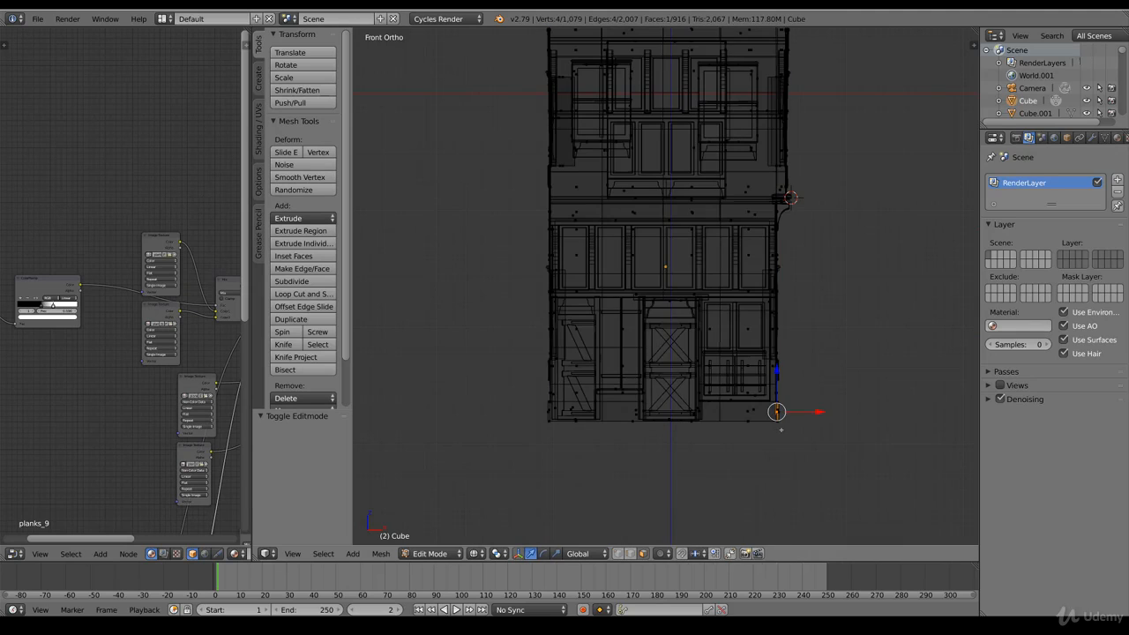
{"action": "key", "text": "ctrl+Tab"}
{"action": "left_click", "coordinate": [778, 430]}
Box-select the vertices along the bottom edge of the wall mesh, delete them, and return to Object Mode in solid front view
{"action": "scroll", "coordinate": [773, 417], "scroll_direction": "down", "scroll_amount": 5, "text": "shift"}
{"action": "scroll", "coordinate": [771, 416], "scroll_direction": "up", "scroll_amount": 3, "text": "ctrl"}
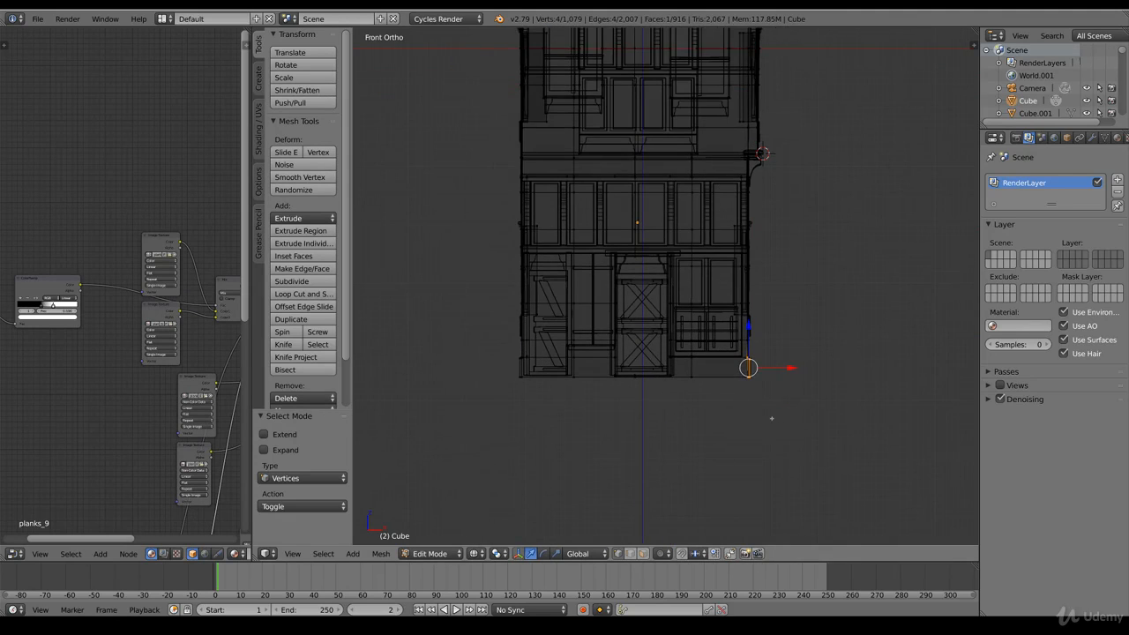
{"action": "scroll", "coordinate": [771, 424], "scroll_direction": "up", "scroll_amount": 2}
{"action": "right_click", "coordinate": [787, 421]}
{"action": "key", "text": "b"}
{"action": "left_click_drag", "start_coordinate": [797, 450], "coordinate": [414, 417]}
{"action": "key", "text": "x"}
{"action": "left_click", "coordinate": [415, 417]}
{"action": "scroll", "coordinate": [600, 397], "scroll_direction": "down", "scroll_amount": 4}
{"action": "mouse_move", "coordinate": [746, 459]}
{"action": "middle_mouse_down"}
{"action": "mouse_move", "coordinate": [688, 397]}
{"action": "mouse_move", "coordinate": [691, 406]}
{"action": "middle_mouse_up"}
{"action": "key", "text": "z"}
{"action": "key", "text": "KP_1"}
{"action": "key", "text": "Tab"}
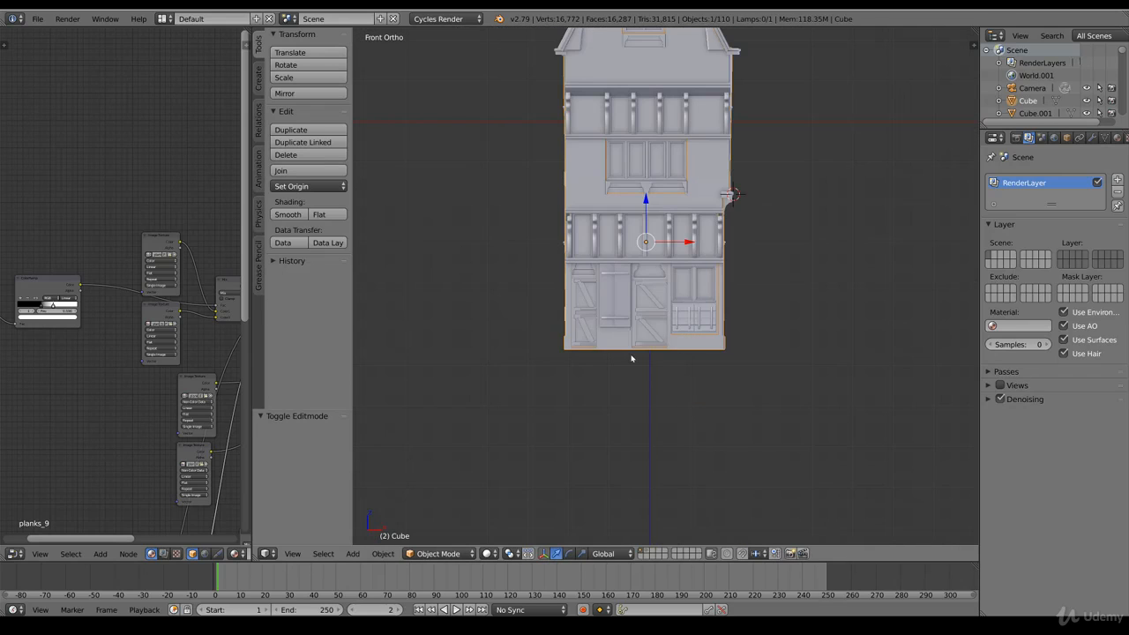
Duplicate all of the house's objects in place and move the copies to layer 11
{"action": "scroll", "coordinate": [661, 232], "scroll_direction": "down", "scroll_amount": 3}
{"action": "key", "text": "z"}
{"action": "left_click_drag", "start_coordinate": [660, 232], "coordinate": [607, 125]}
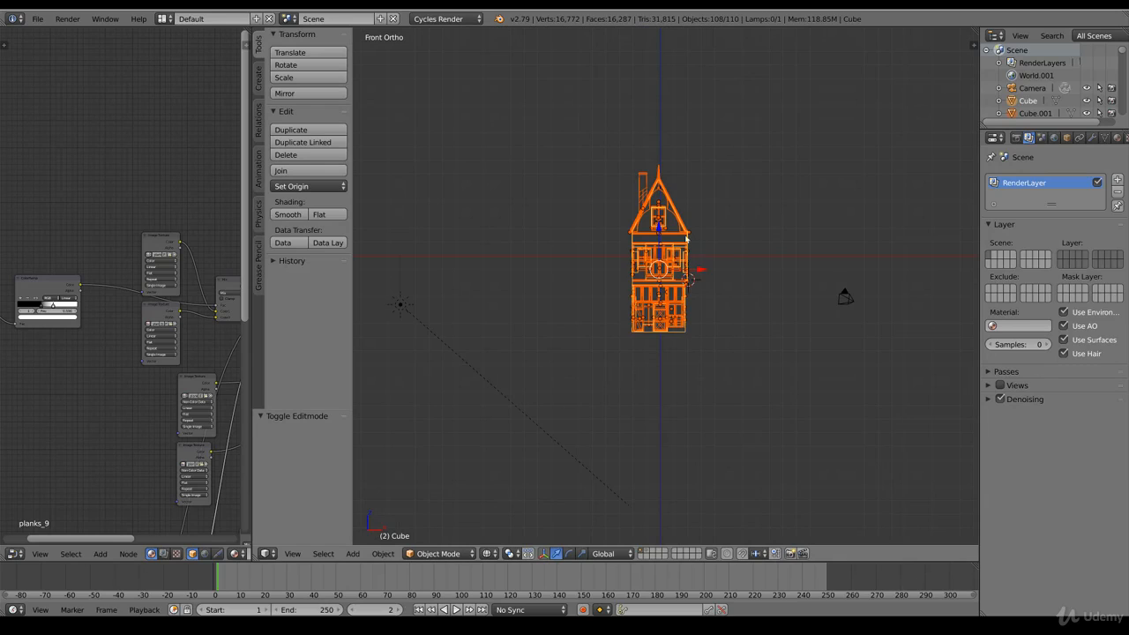
{"action": "key", "text": "shift+d"}
{"action": "right_click", "coordinate": [733, 270]}
{"action": "key", "text": "m"}
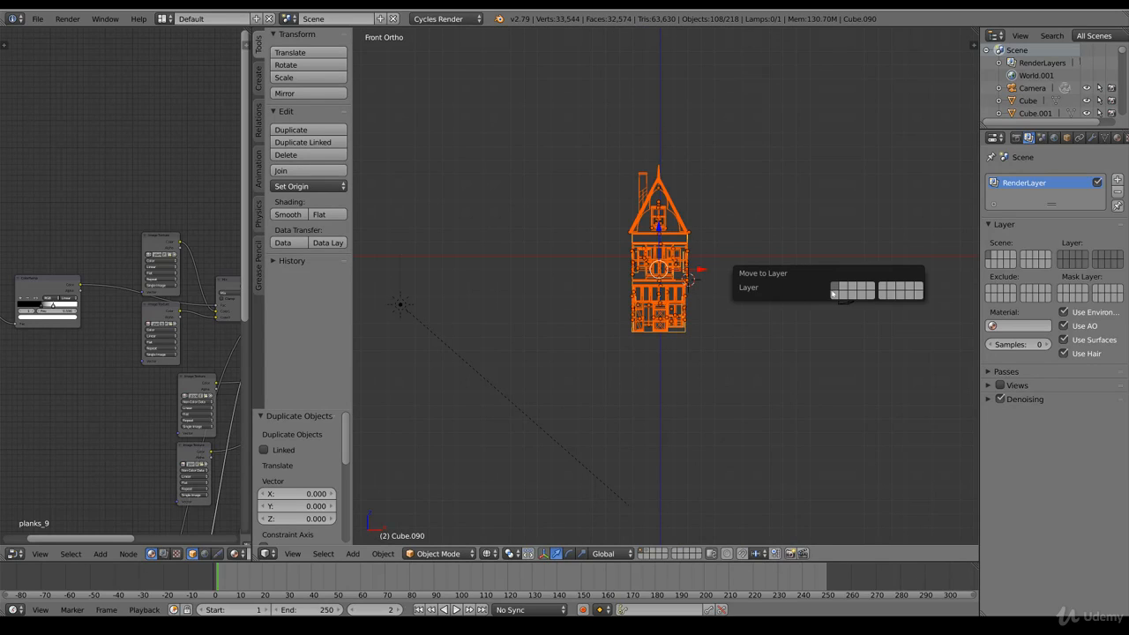
{"action": "left_click", "coordinate": [834, 292]}
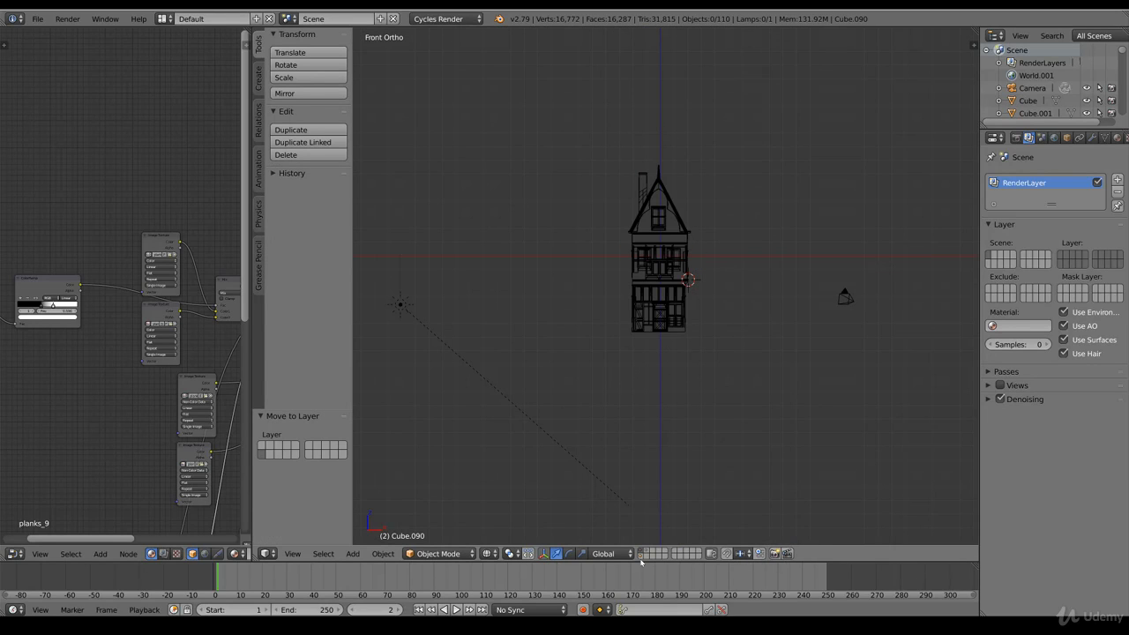
Move all the objects on layer 2 to layer 3
{"action": "left_click", "coordinate": [649, 553]}
{"action": "key", "text": "a"}
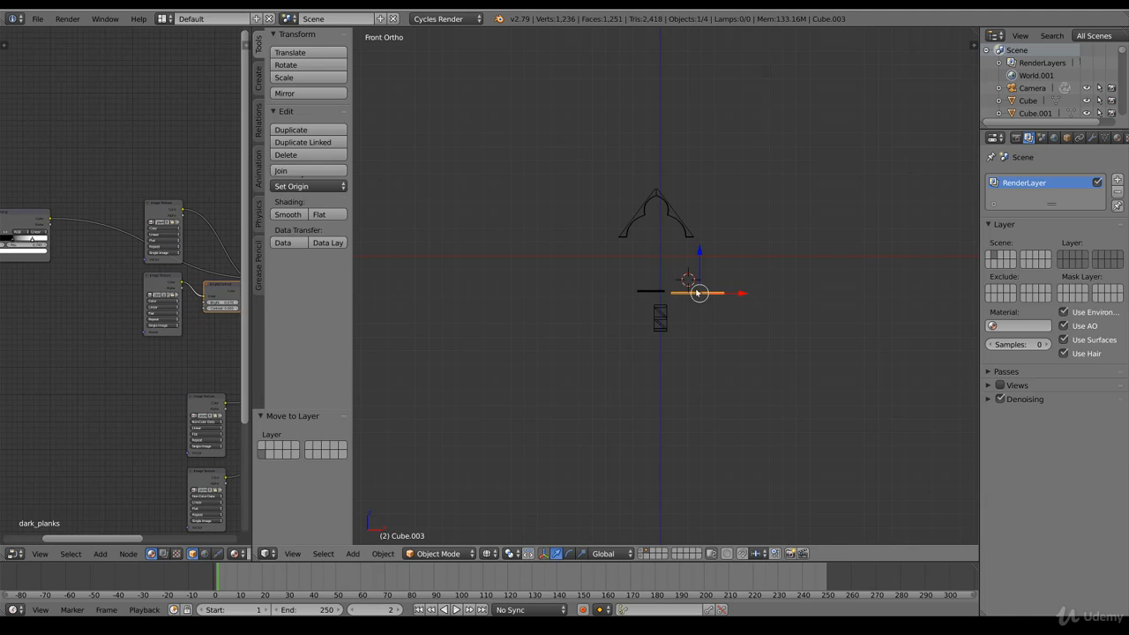
{"action": "key", "text": "m"}
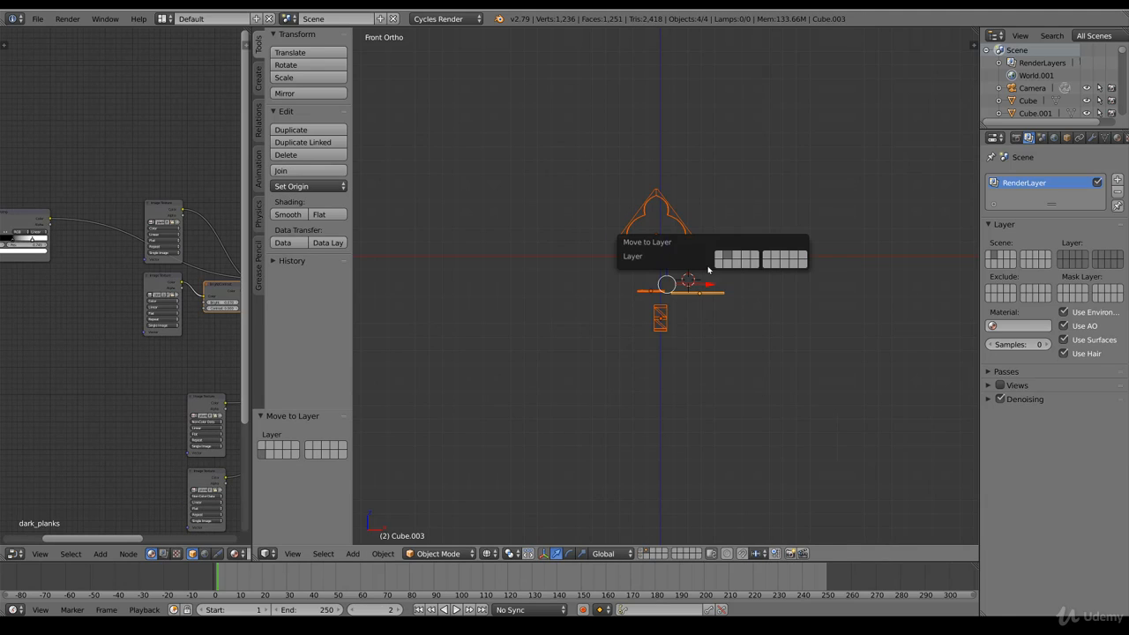
{"action": "left_click", "coordinate": [737, 260]}
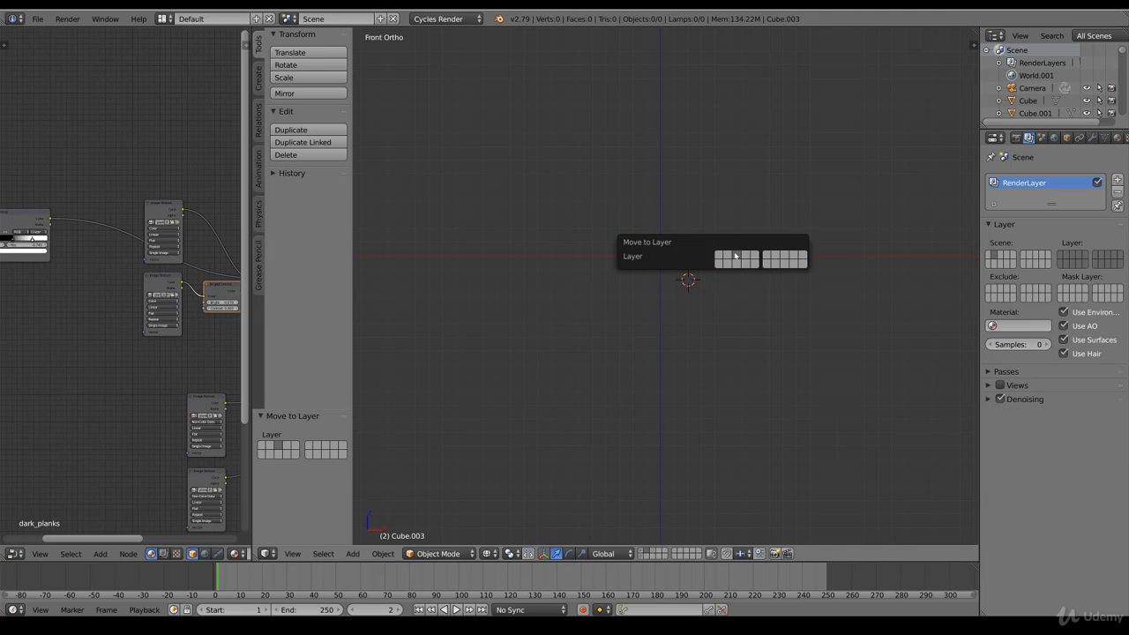
Duplicate the whole house on layer 1 in place and move the copies to layer 2
{"action": "left_click", "coordinate": [642, 553]}
{"action": "right_click", "coordinate": [655, 317]}
{"action": "key", "text": "b"}
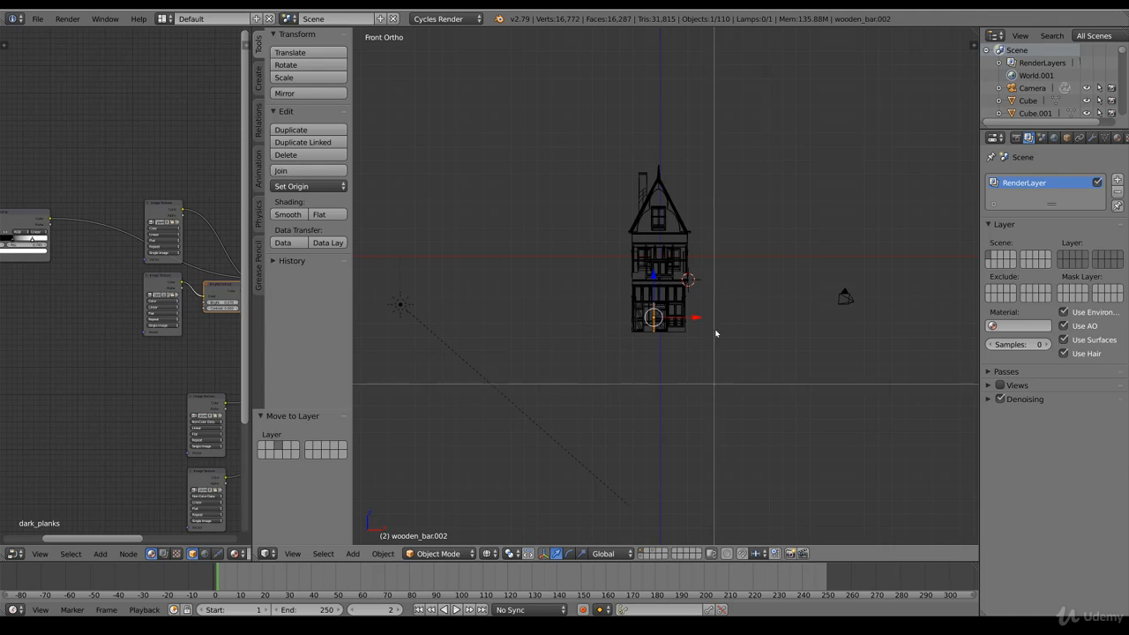
{"action": "left_click_drag", "start_coordinate": [716, 374], "coordinate": [609, 129]}
{"action": "key", "text": "shift+d"}
{"action": "key", "text": "Escape"}
{"action": "key", "text": "m"}
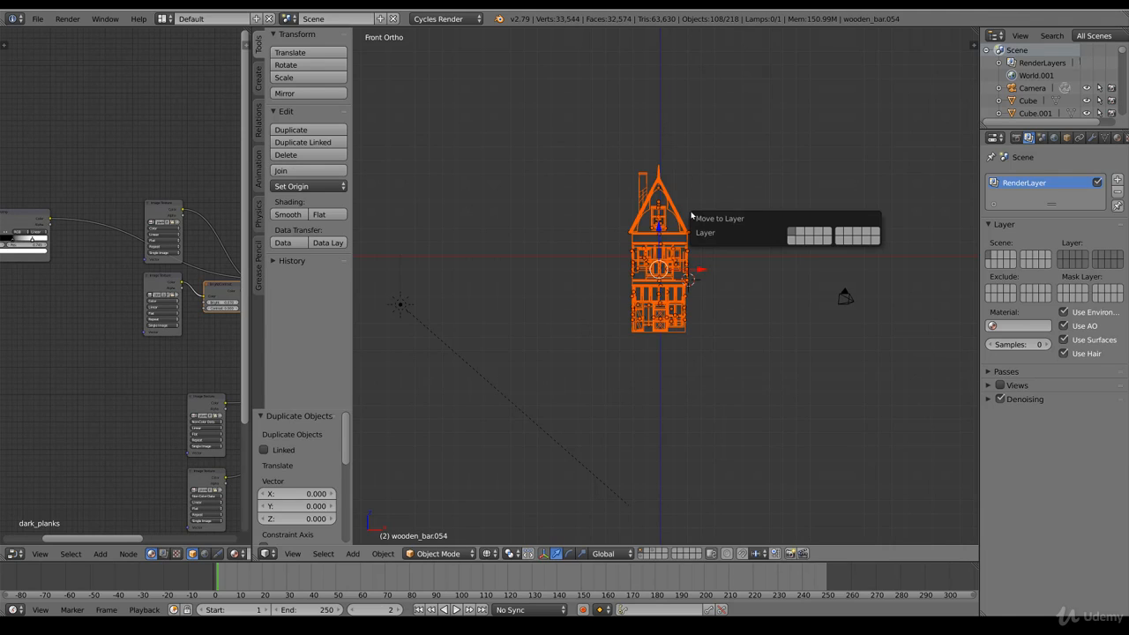
{"action": "left_click", "coordinate": [800, 235]}
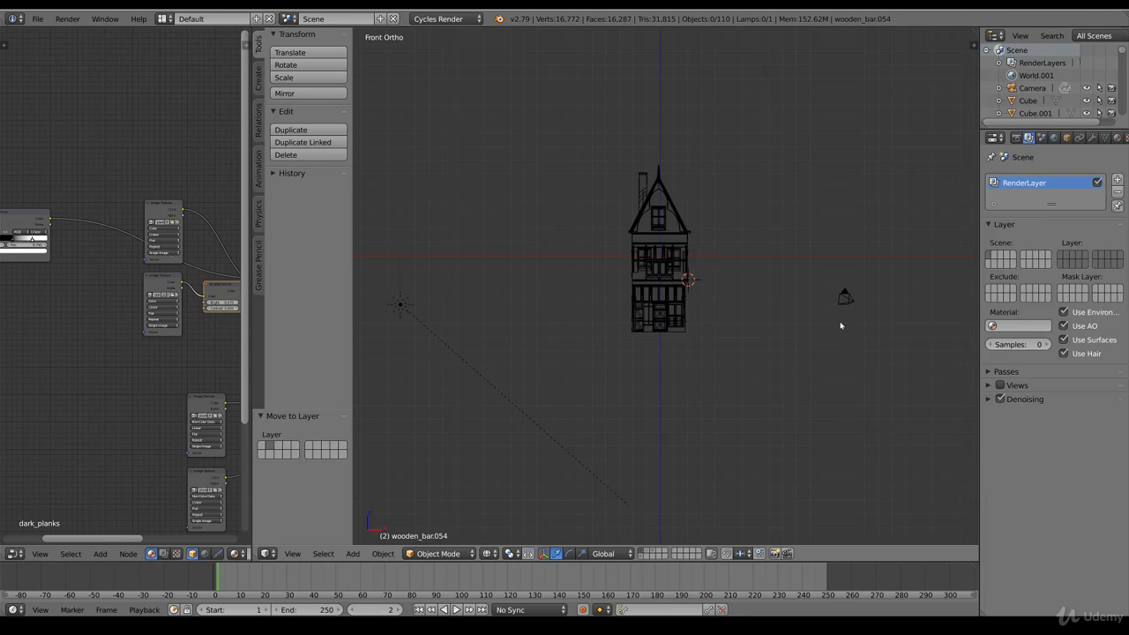
Set the roof's Subdivision Surface view level to 6 and apply that modifier
{"action": "scroll", "coordinate": [681, 313], "scroll_direction": "up", "scroll_amount": 5}
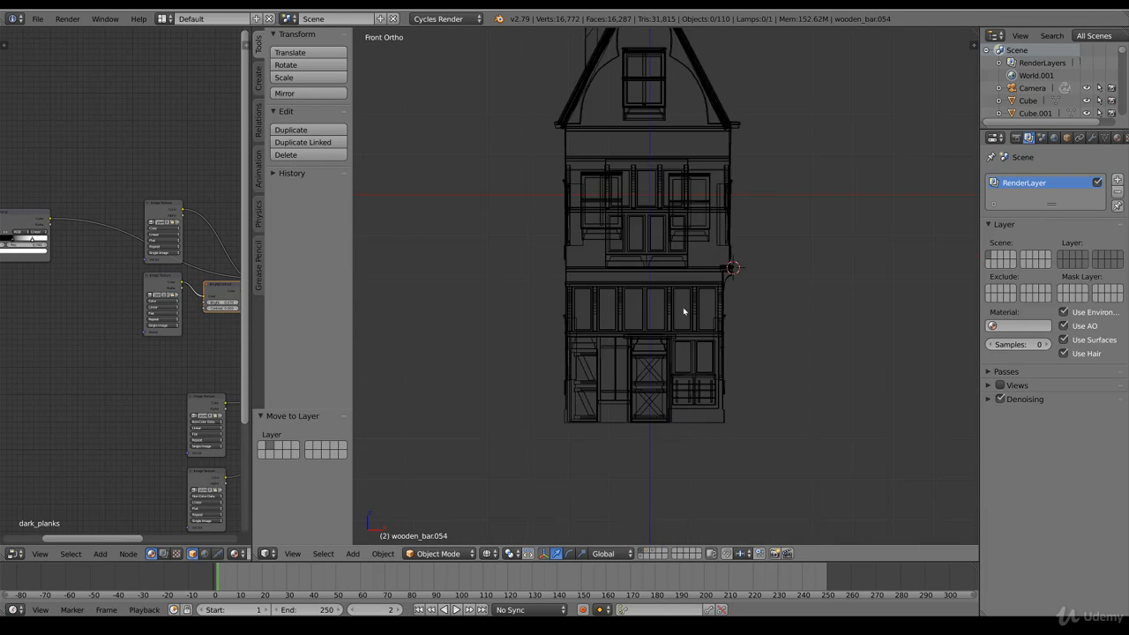
{"action": "key", "text": "z"}
{"action": "middle_click_drag", "start_coordinate": [760, 209], "coordinate": [732, 232]}
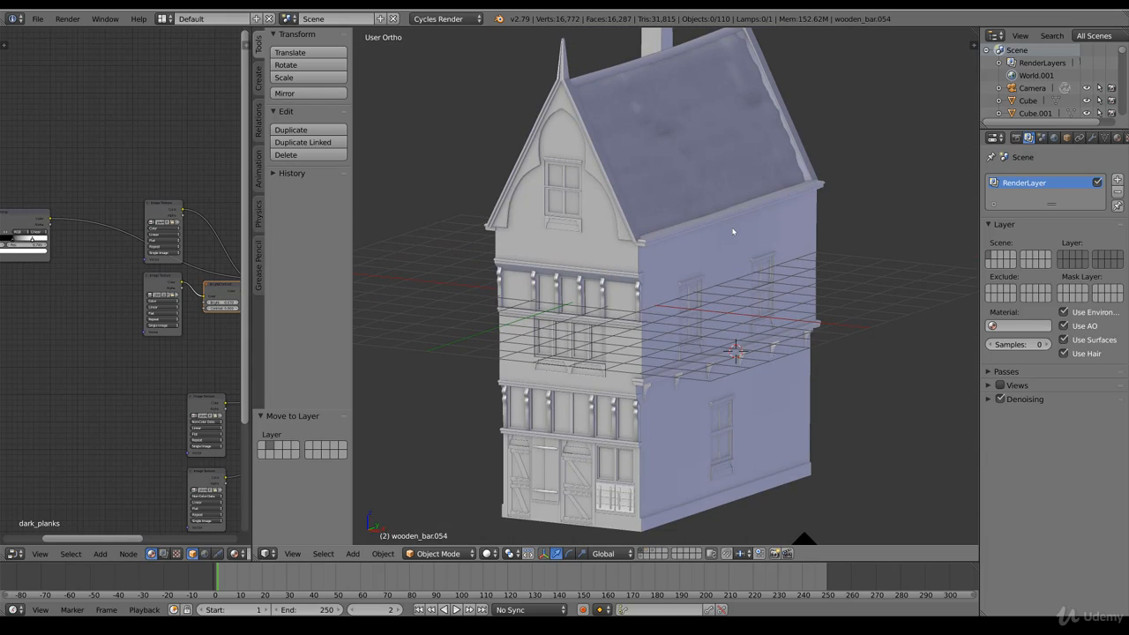
{"action": "right_click", "coordinate": [680, 165]}
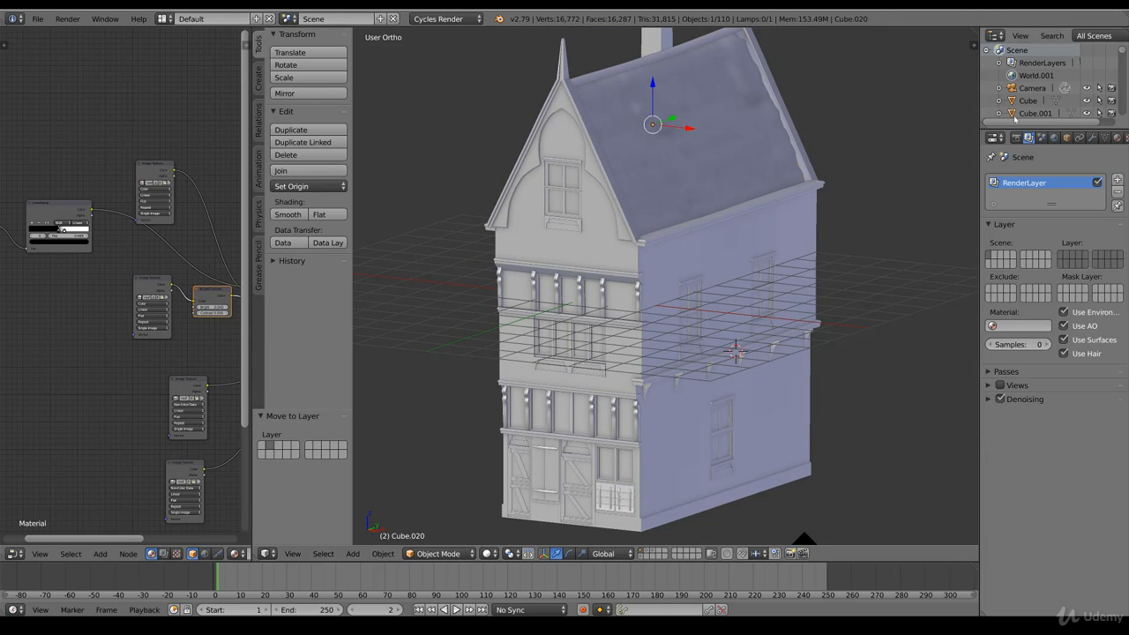
{"action": "left_click", "coordinate": [1092, 137]}
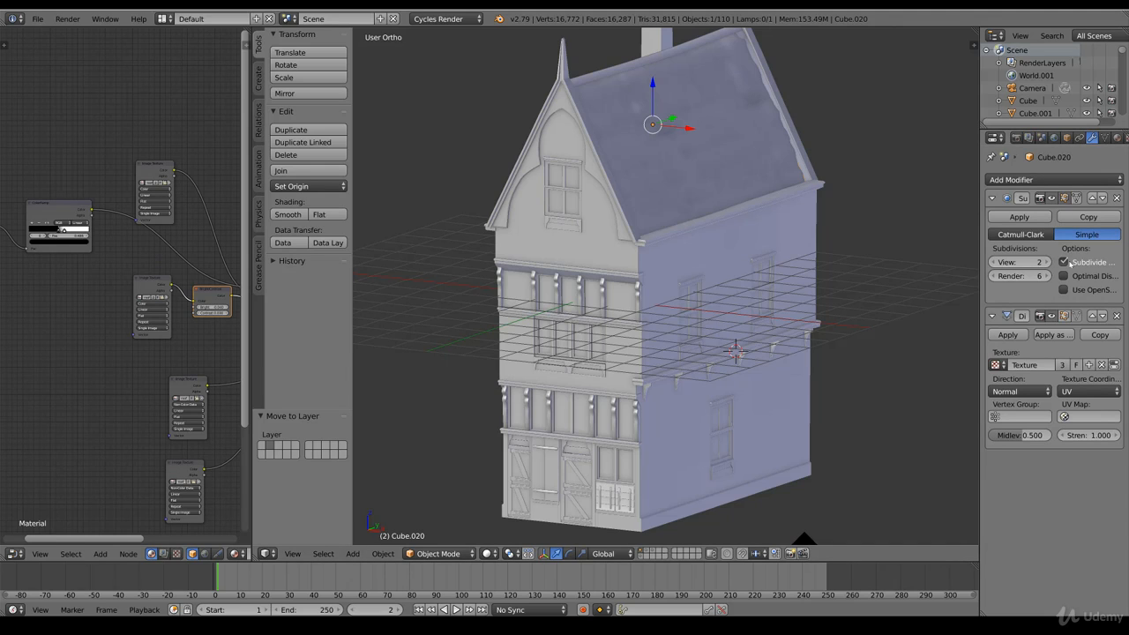
{"action": "left_click", "coordinate": [1046, 263]}
{"action": "left_click", "coordinate": [1047, 263]}
{"action": "left_click", "coordinate": [1047, 263]}
{"action": "left_click", "coordinate": [1046, 263]}
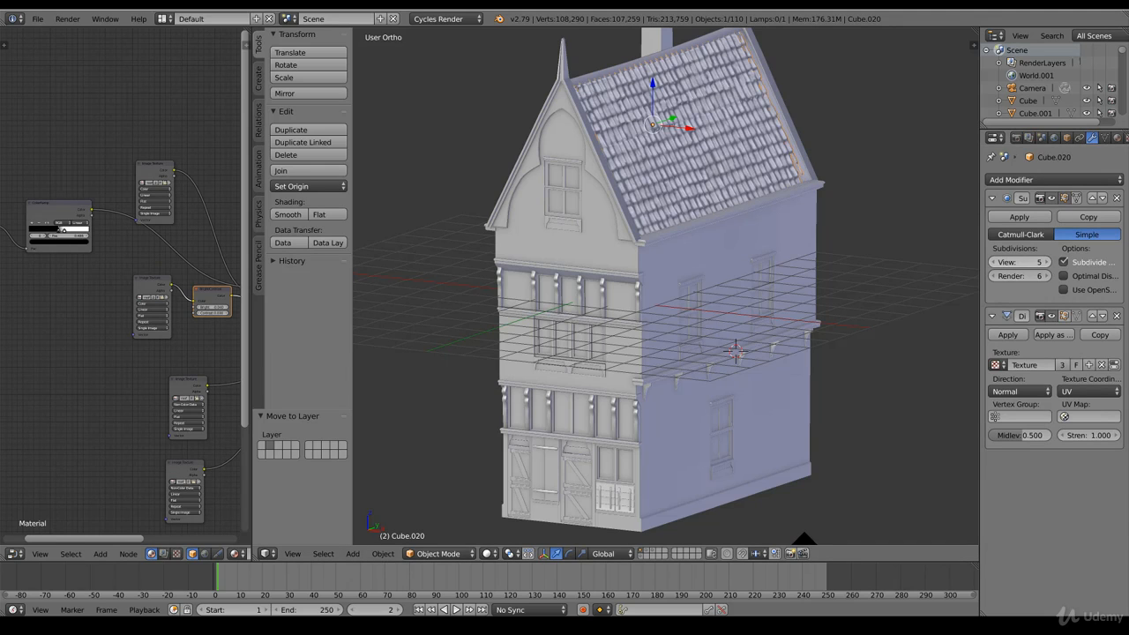
{"action": "left_click", "coordinate": [1046, 263]}
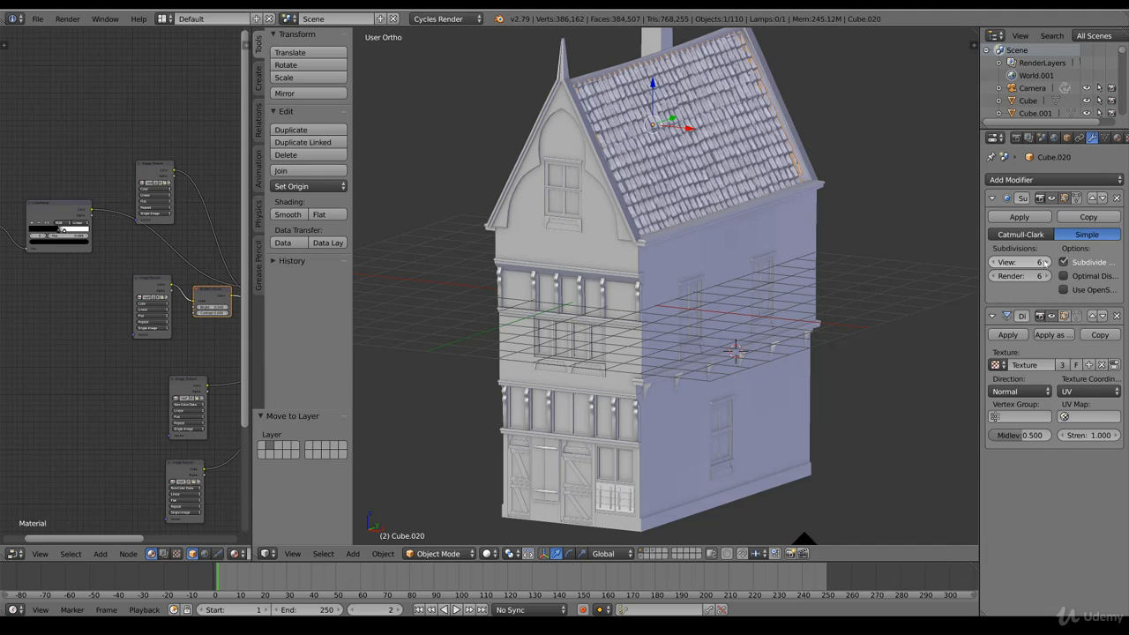
{"action": "left_click", "coordinate": [1020, 217]}
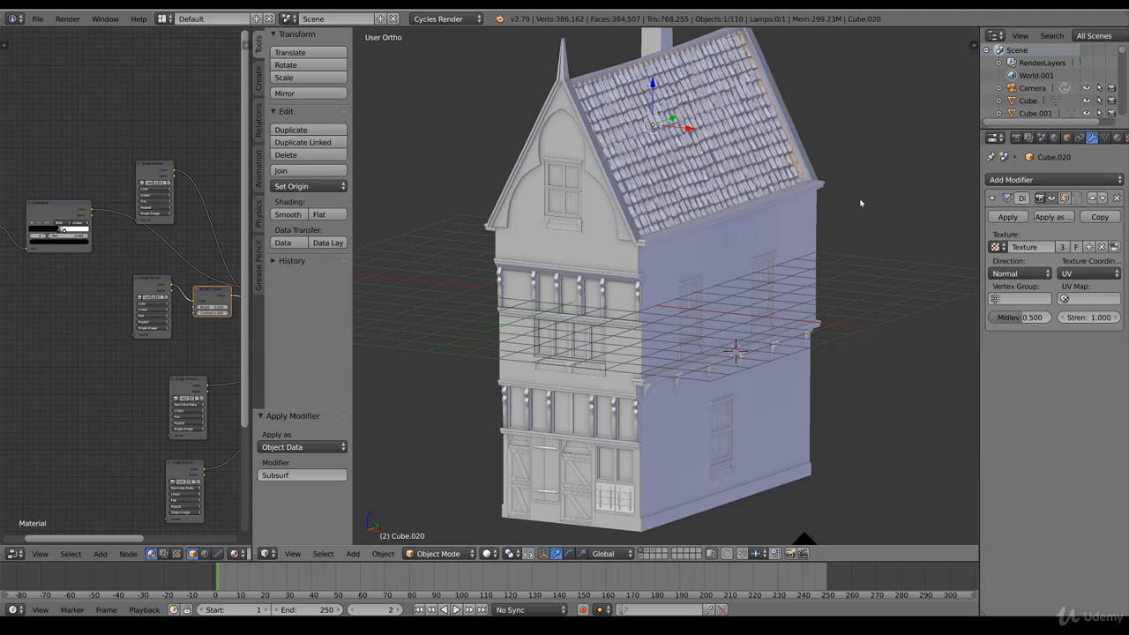
Examine the subdivided roof tiles and the house in solid and wireframe display from the front and the opposite side
{"action": "scroll", "coordinate": [855, 211], "scroll_direction": "down", "scroll_amount": 2}
{"action": "key", "text": "KP_1"}
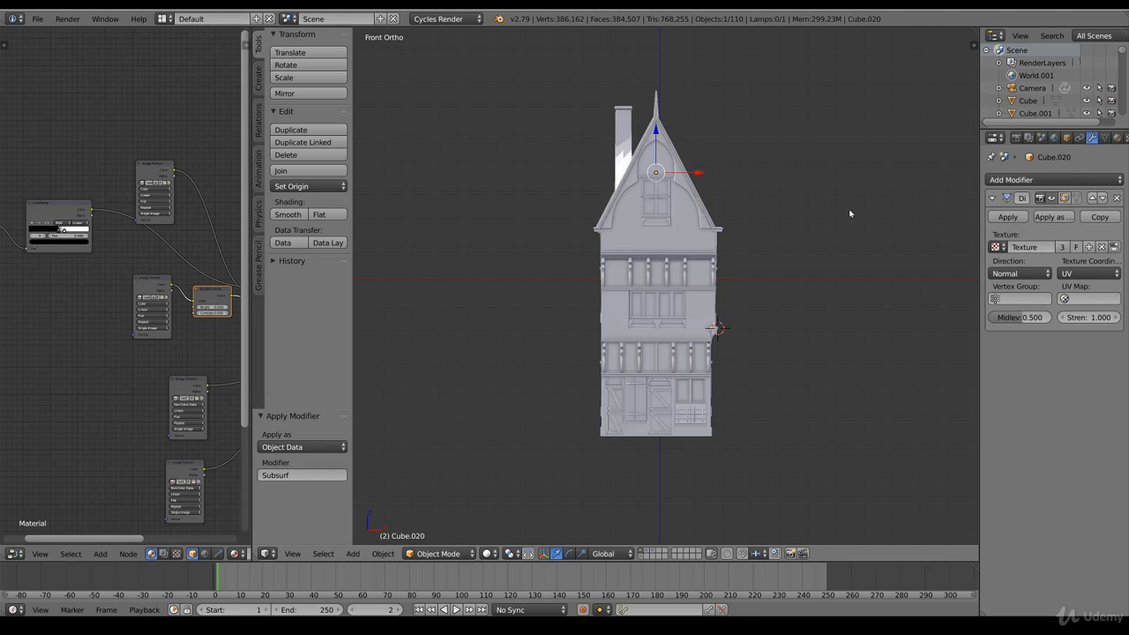
{"action": "key", "text": "z"}
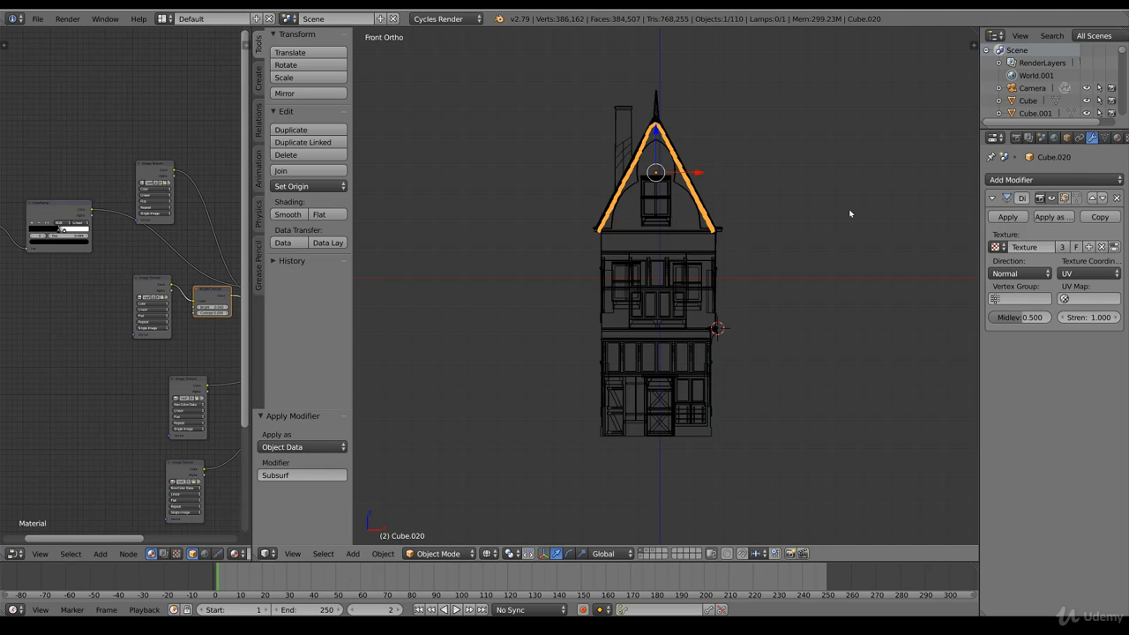
{"action": "key", "text": "z"}
{"action": "key", "text": "z"}
{"action": "middle_click_drag", "start_coordinate": [620, 111], "coordinate": [604, 293]}
{"action": "key", "text": "z"}
{"action": "scroll", "coordinate": [604, 292], "scroll_direction": "up", "scroll_amount": 3}
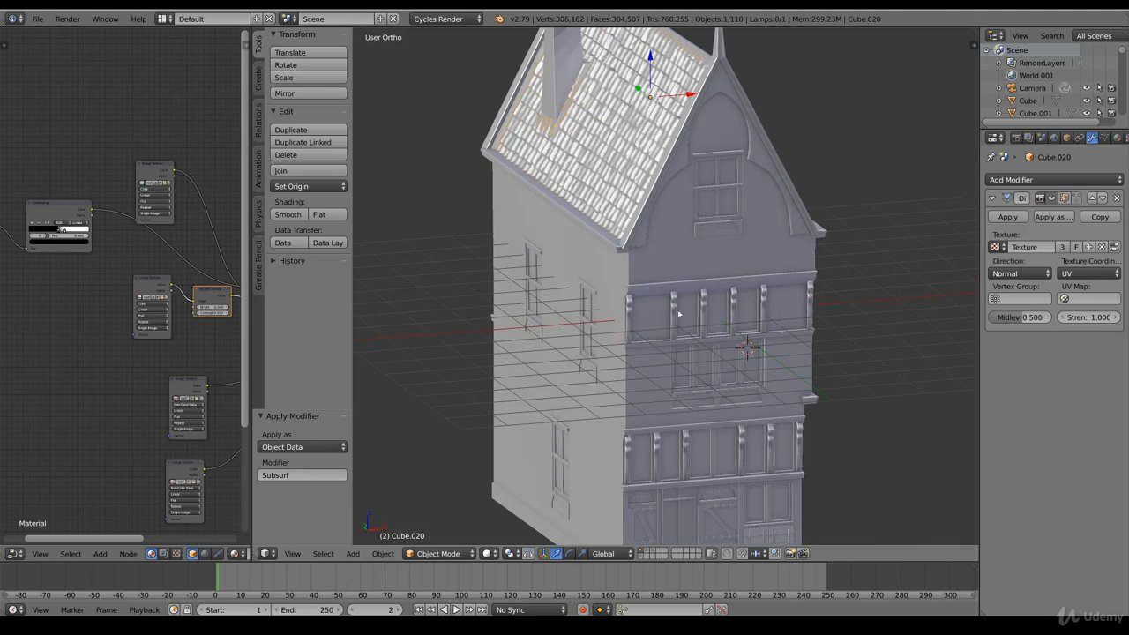
Select all the objects of the house in wireframe display and convert them to Mesh from Curve/Meta/Surf/Text
{"action": "right_click", "coordinate": [739, 325]}
{"action": "key", "text": "z"}
{"action": "scroll", "coordinate": [774, 326], "scroll_direction": "down", "scroll_amount": 4}
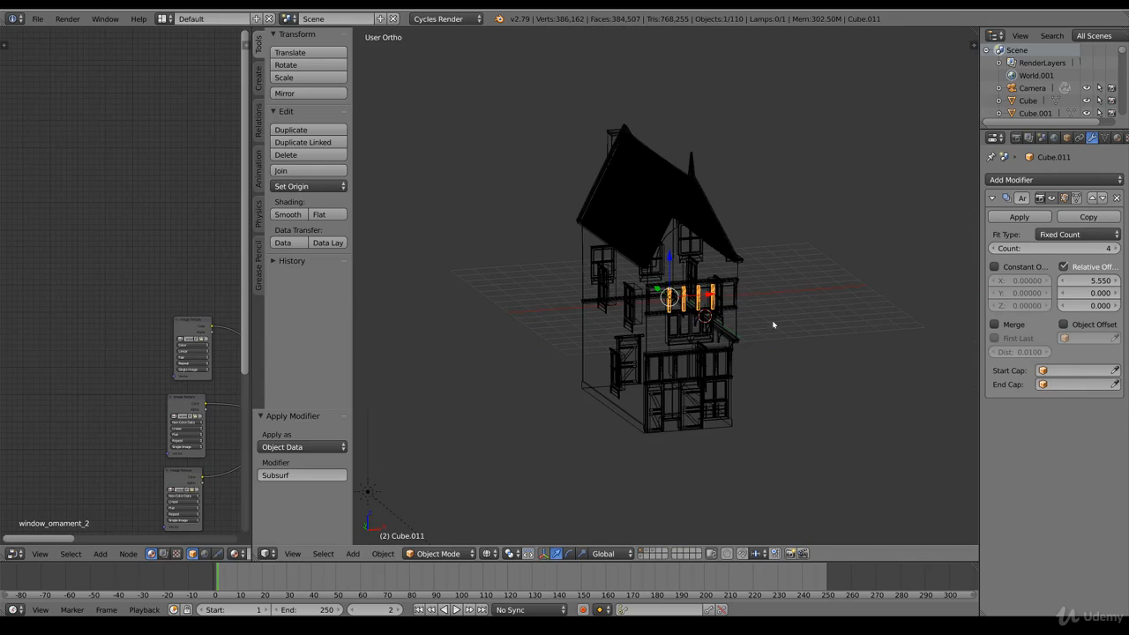
{"action": "key", "text": "b"}
{"action": "left_click_drag", "start_coordinate": [797, 478], "coordinate": [492, 71]}
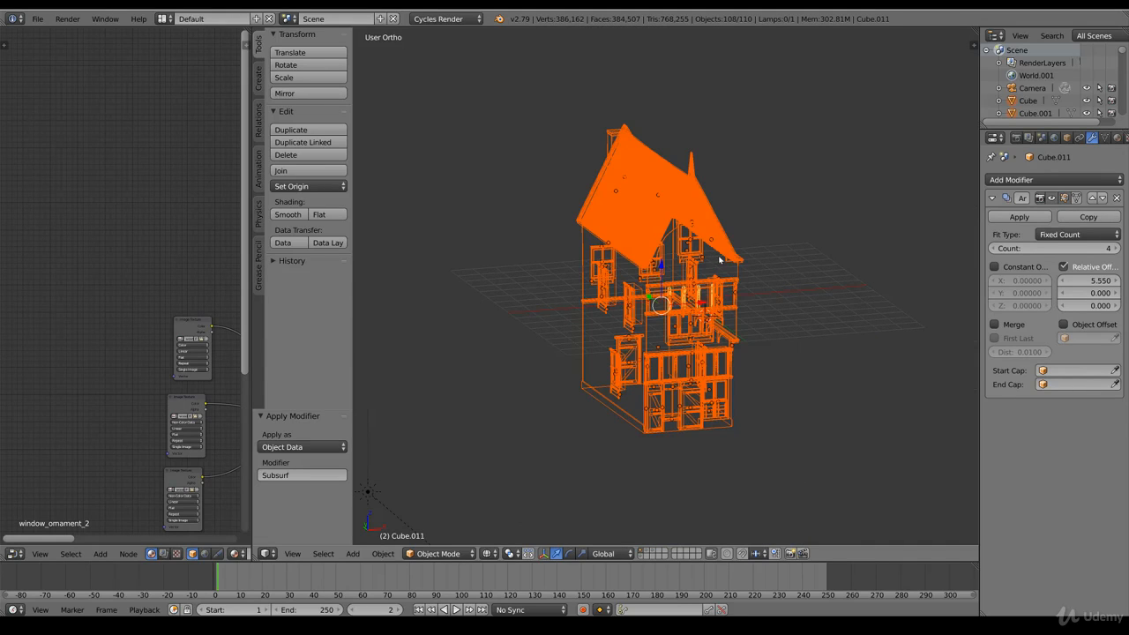
{"action": "key", "text": "alt+c"}
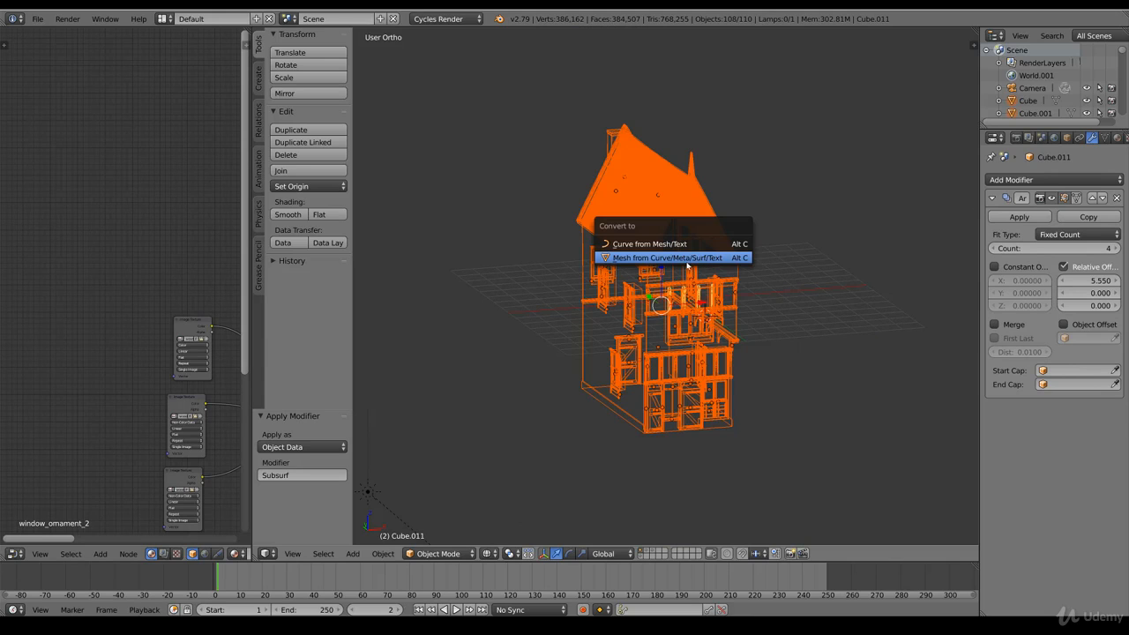
{"action": "left_click", "coordinate": [671, 258]}
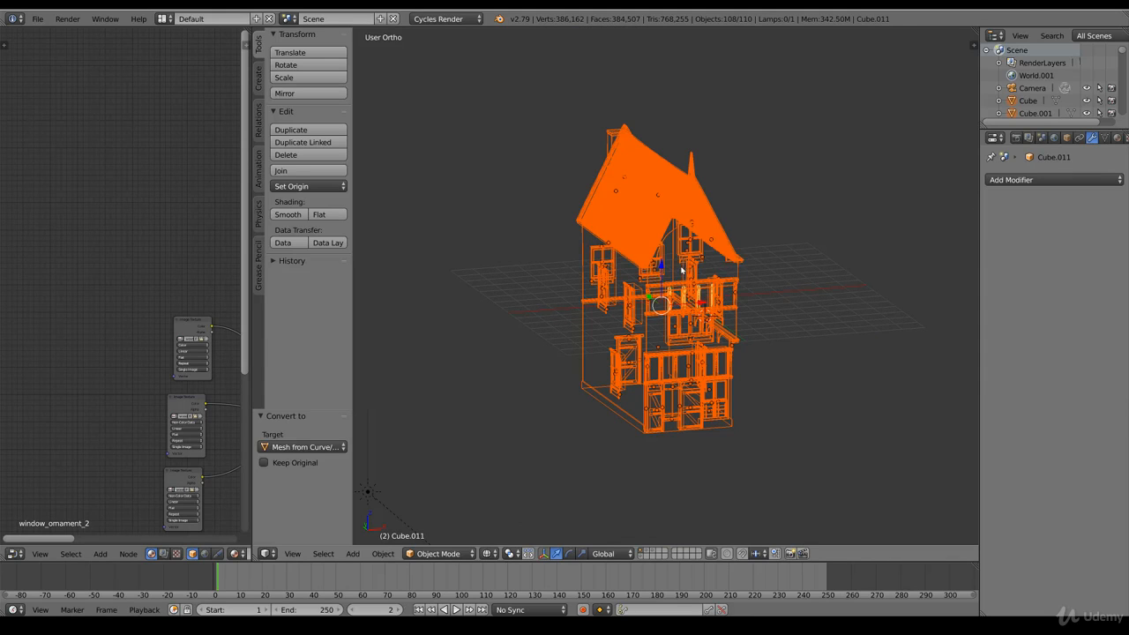
Apply smooth shading to the tiled roof
{"action": "scroll", "coordinate": [584, 314], "scroll_direction": "up", "scroll_amount": 3}
{"action": "key", "text": "a"}
{"action": "middle_click_drag", "start_coordinate": [583, 314], "coordinate": [732, 230]}
{"action": "right_click", "coordinate": [762, 170]}
{"action": "scroll", "coordinate": [702, 218], "scroll_direction": "up", "scroll_amount": 6}
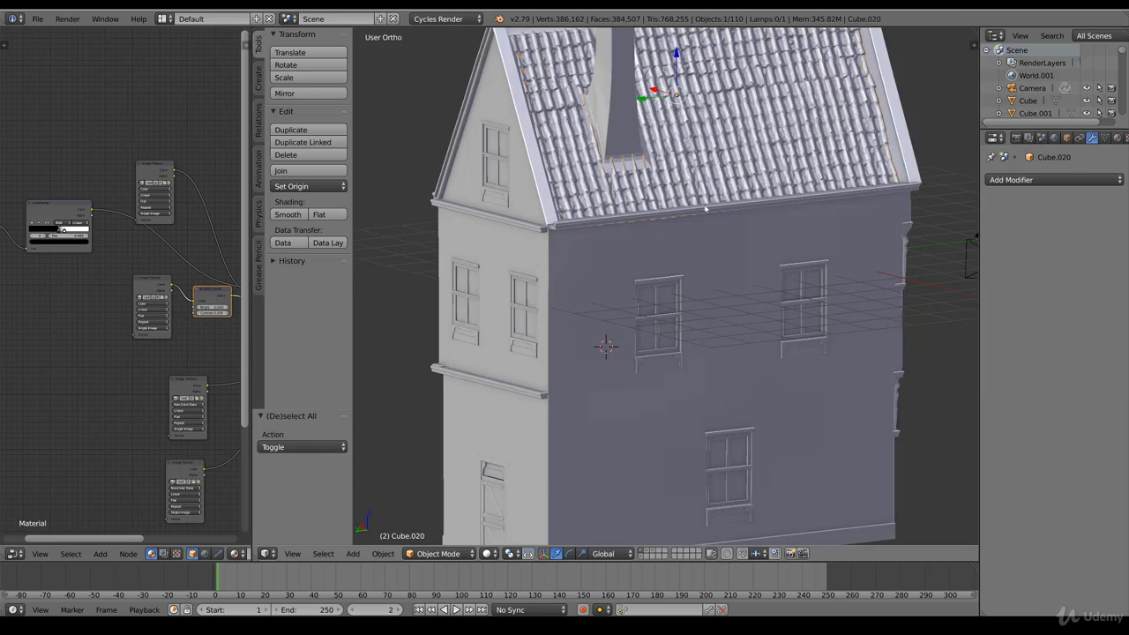
{"action": "left_click", "coordinate": [290, 214]}
{"action": "scroll", "coordinate": [565, 264], "scroll_direction": "down", "scroll_amount": 7}
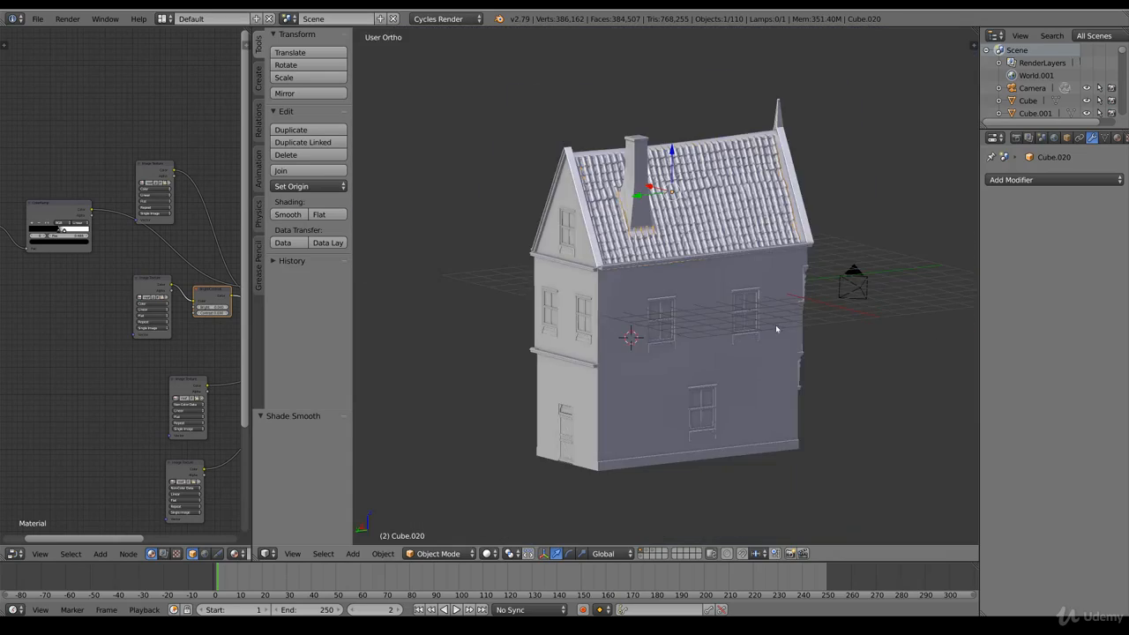
Examine the house from several angles and the front in wireframe and Material display
{"action": "middle_click_drag", "start_coordinate": [776, 327], "coordinate": [669, 311]}
{"action": "scroll", "coordinate": [698, 268], "scroll_direction": "up", "scroll_amount": 3}
{"action": "middle_click_drag", "start_coordinate": [643, 234], "coordinate": [682, 257]}
{"action": "scroll", "coordinate": [682, 261], "scroll_direction": "down", "scroll_amount": 3}
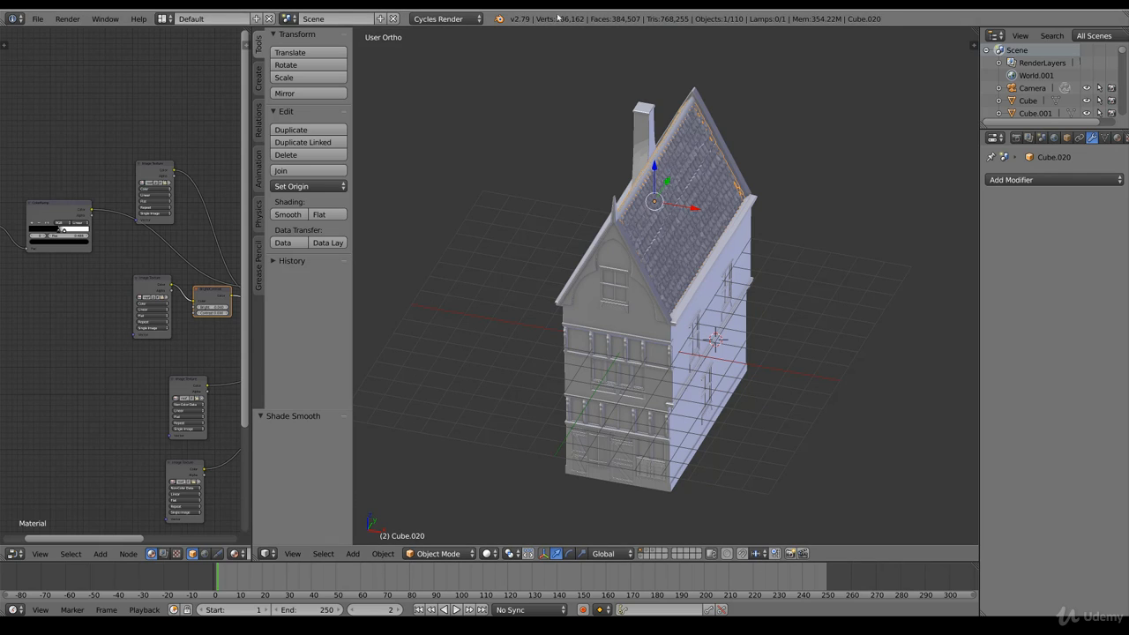
{"action": "key", "text": "KP_1"}
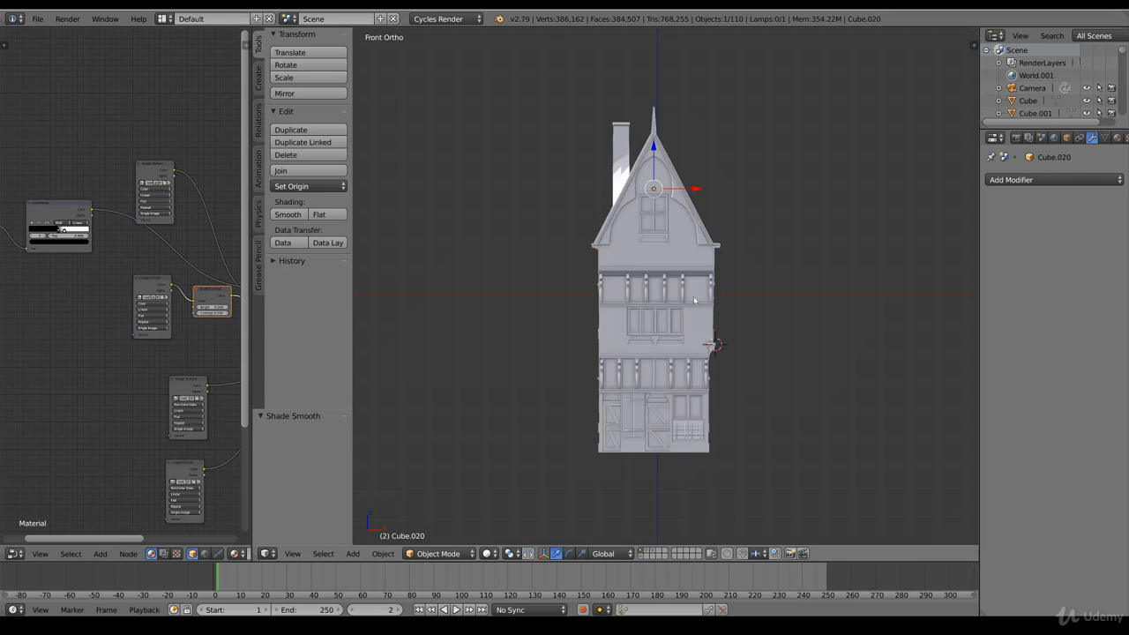
{"action": "key", "text": "z"}
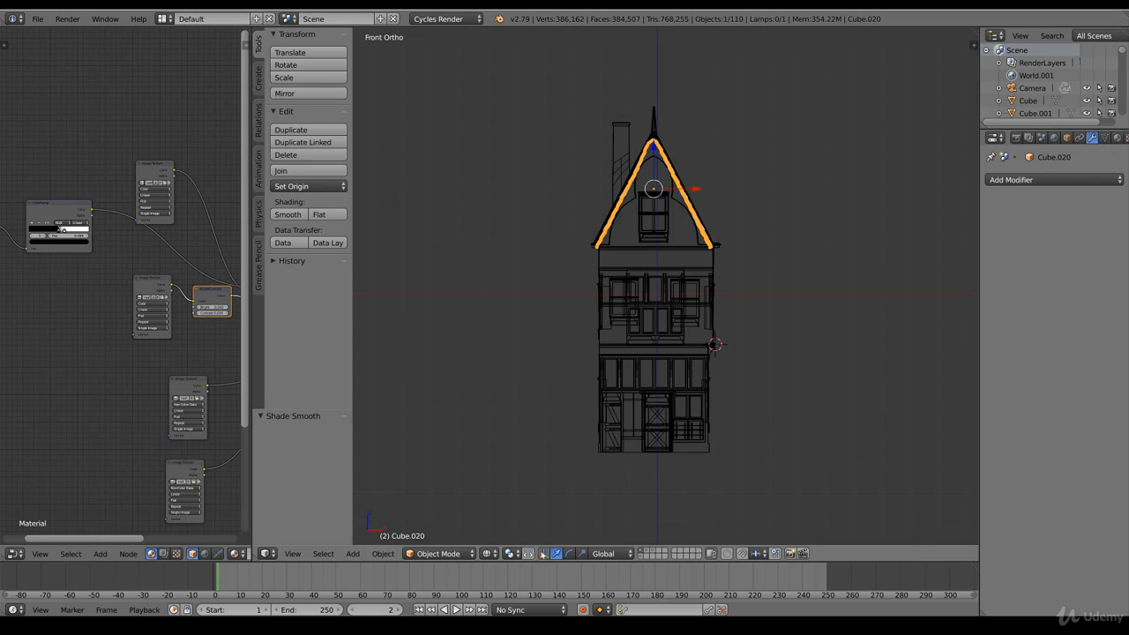
{"action": "left_click", "coordinate": [486, 553]}
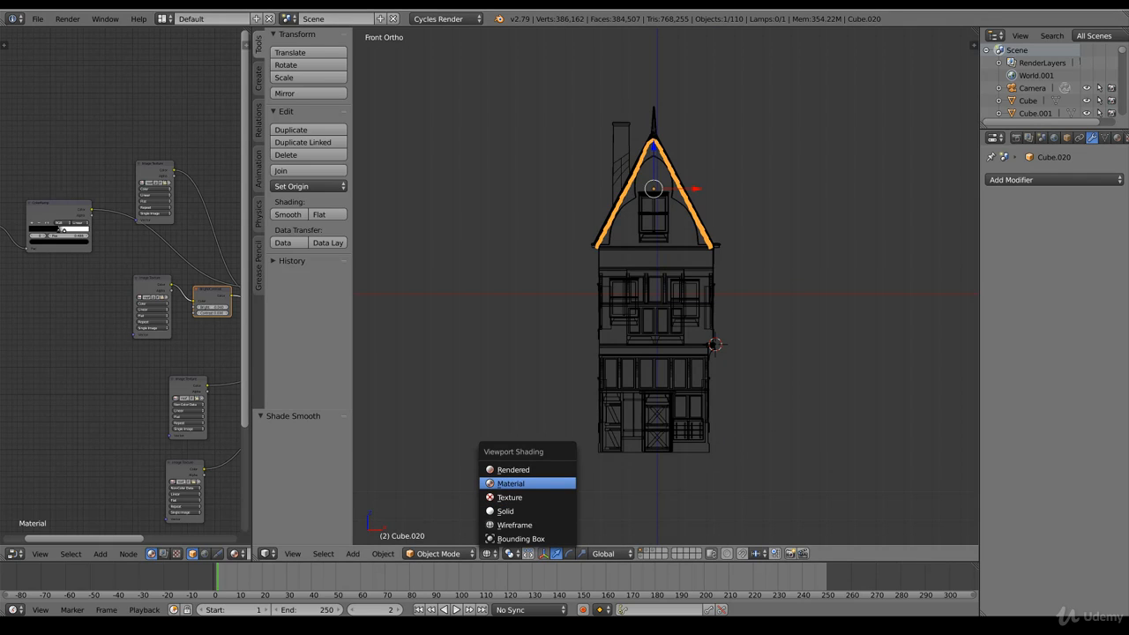
{"action": "left_click", "coordinate": [528, 483]}
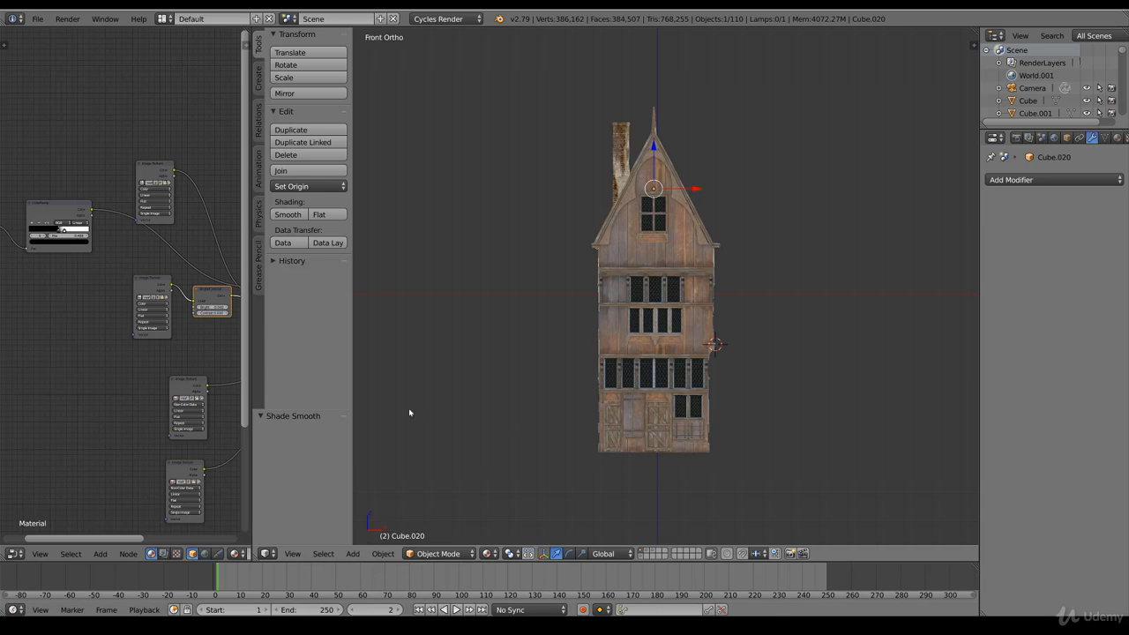
{"action": "middle_click_drag", "start_coordinate": [751, 319], "coordinate": [764, 285]}
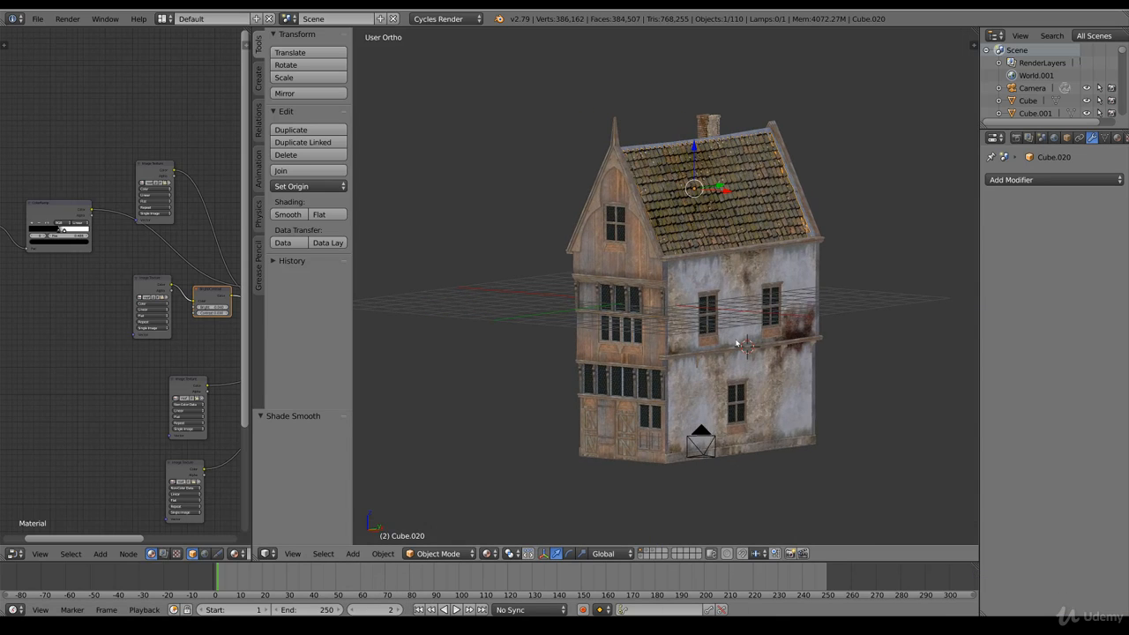
Select all the parts of the house and join them into a single object in Material display
{"action": "key", "text": "z"}
{"action": "key", "text": "b"}
{"action": "left_click_drag", "start_coordinate": [886, 491], "coordinate": [537, 68]}
{"action": "left_click", "coordinate": [487, 553]}
{"action": "left_click", "coordinate": [512, 486]}
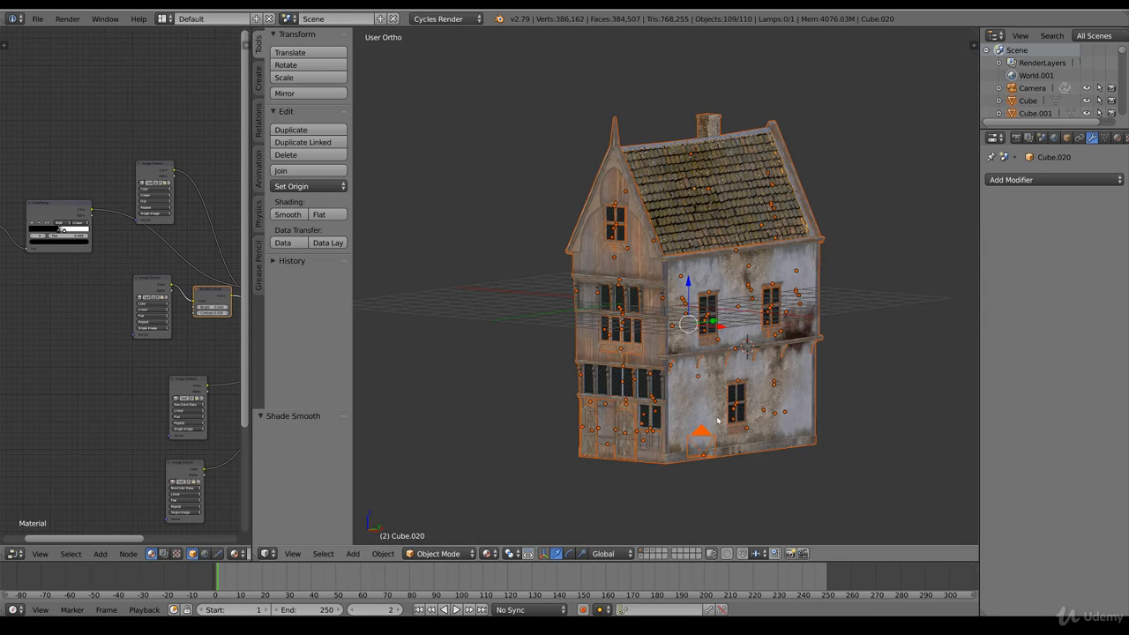
{"action": "key", "text": "ctrl+j"}
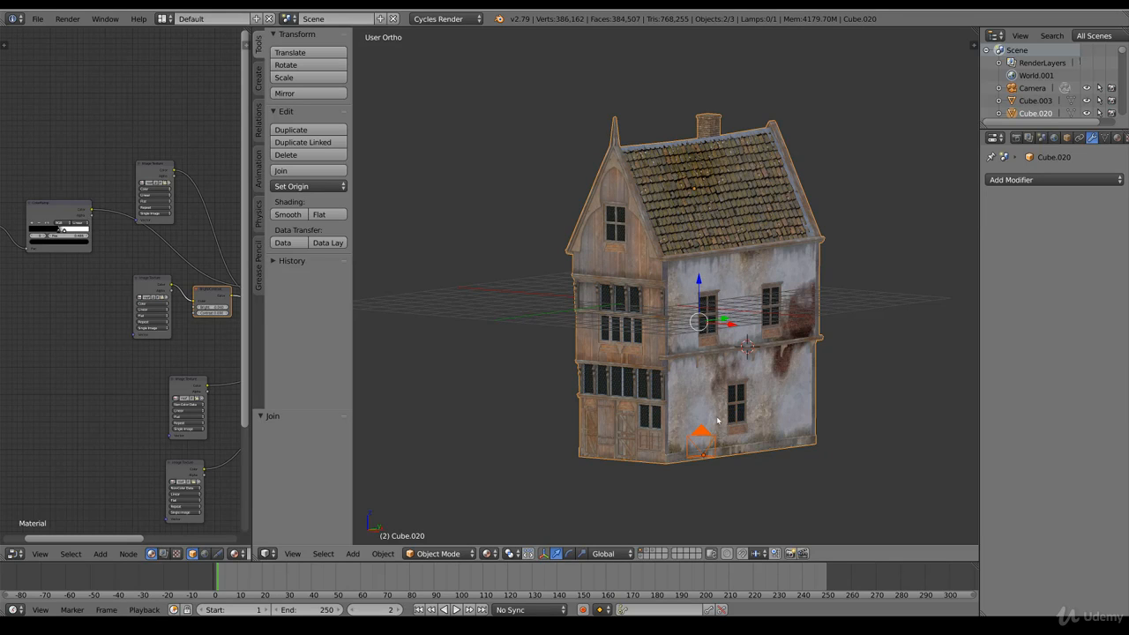
Select only the joined house without the camera, check its dimensions in solid display, and hide the side panels
{"action": "middle_click_drag", "start_coordinate": [699, 389], "coordinate": [809, 366]}
{"action": "scroll", "coordinate": [825, 401], "scroll_direction": "down", "scroll_amount": 3}
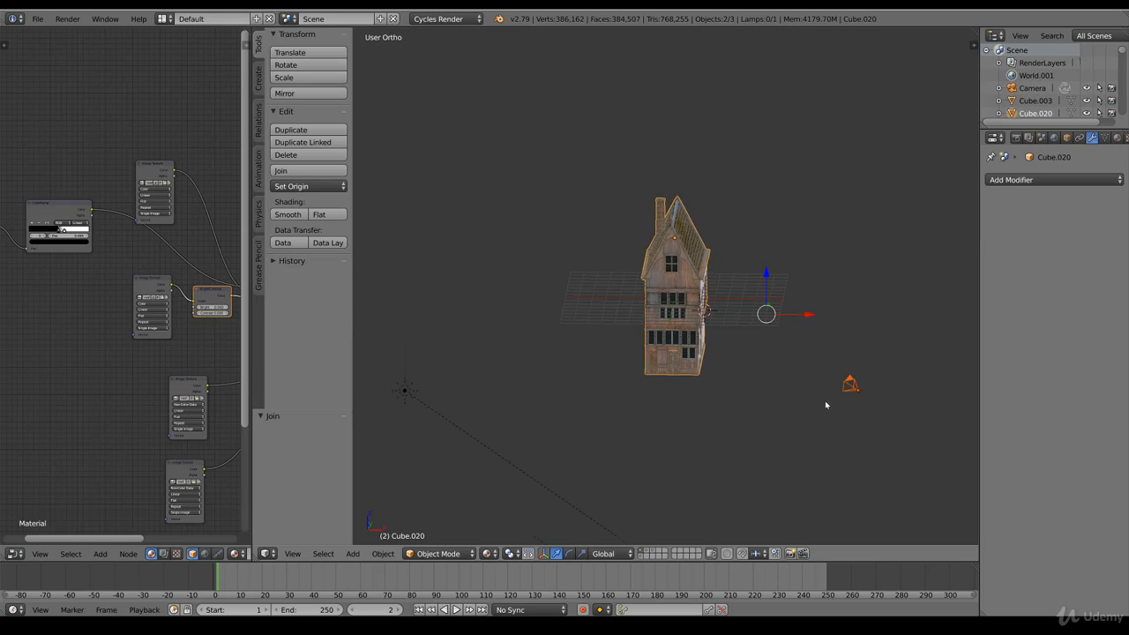
{"action": "right_click", "coordinate": [852, 389]}
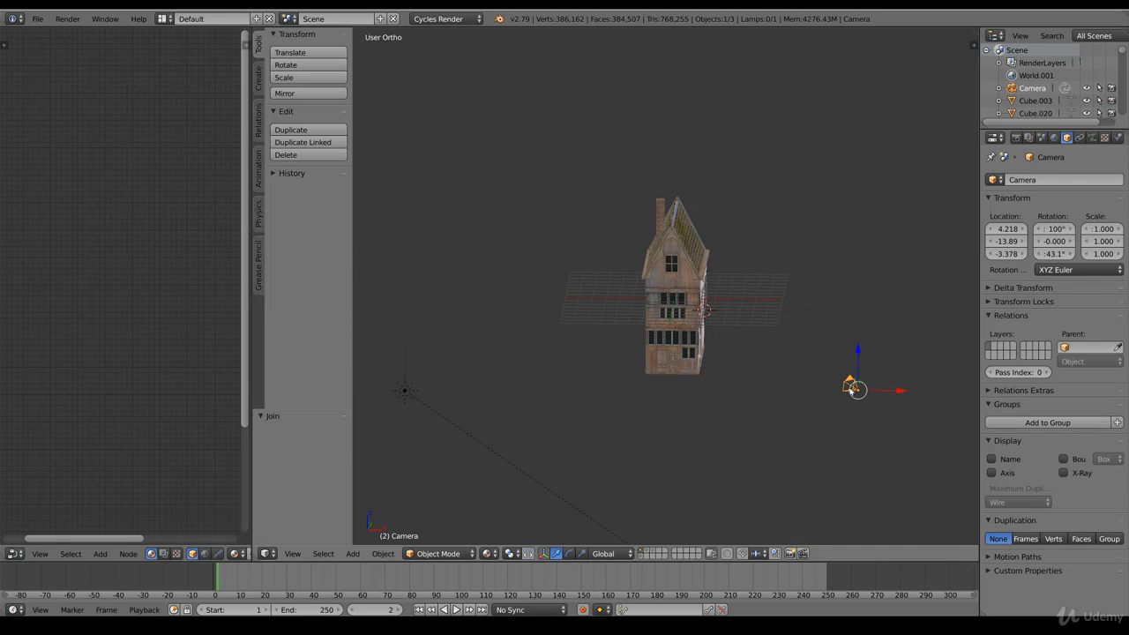
{"action": "right_click", "coordinate": [683, 343]}
{"action": "key", "text": "alt+z"}
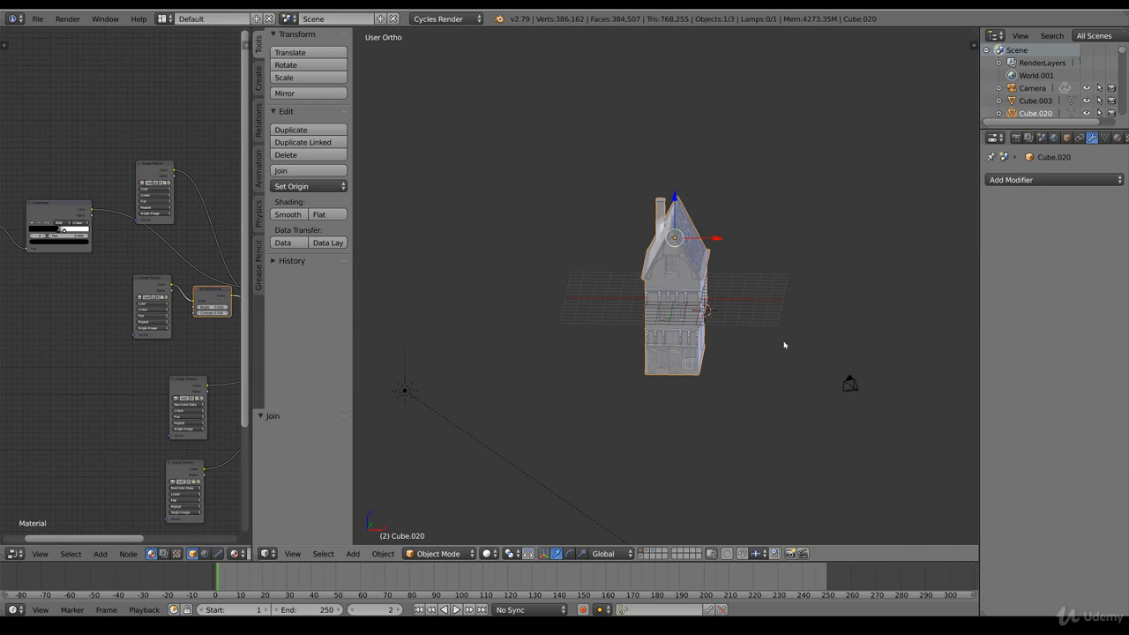
{"action": "key", "text": "n"}
{"action": "scroll", "coordinate": [864, 227], "scroll_direction": "up", "scroll_amount": 10}
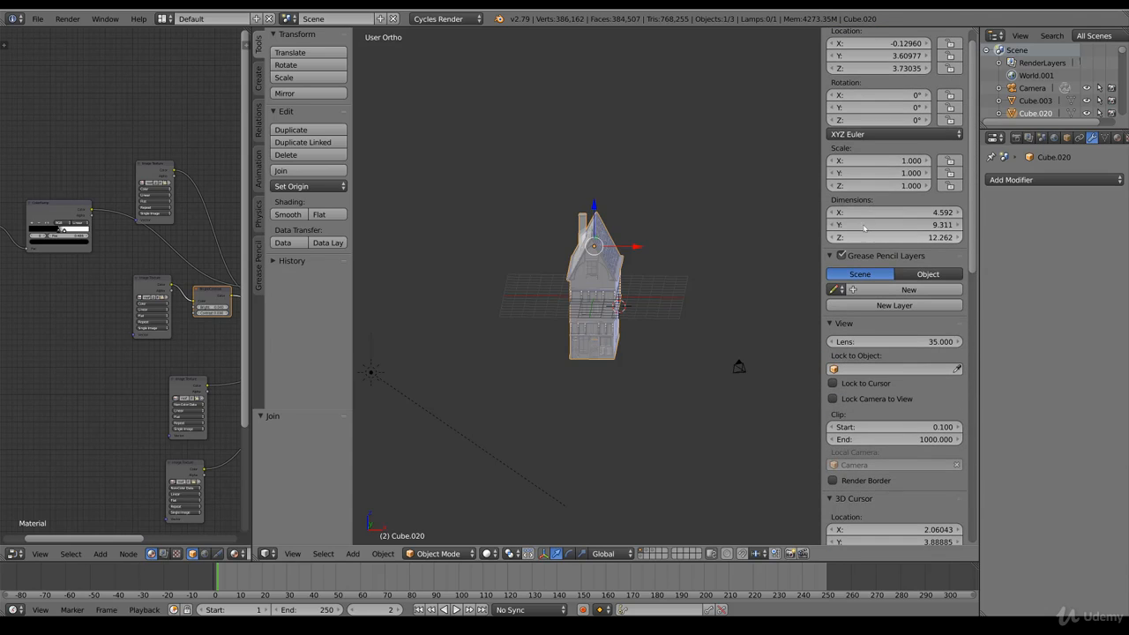
{"action": "scroll", "coordinate": [637, 377], "scroll_direction": "up", "scroll_amount": 4}
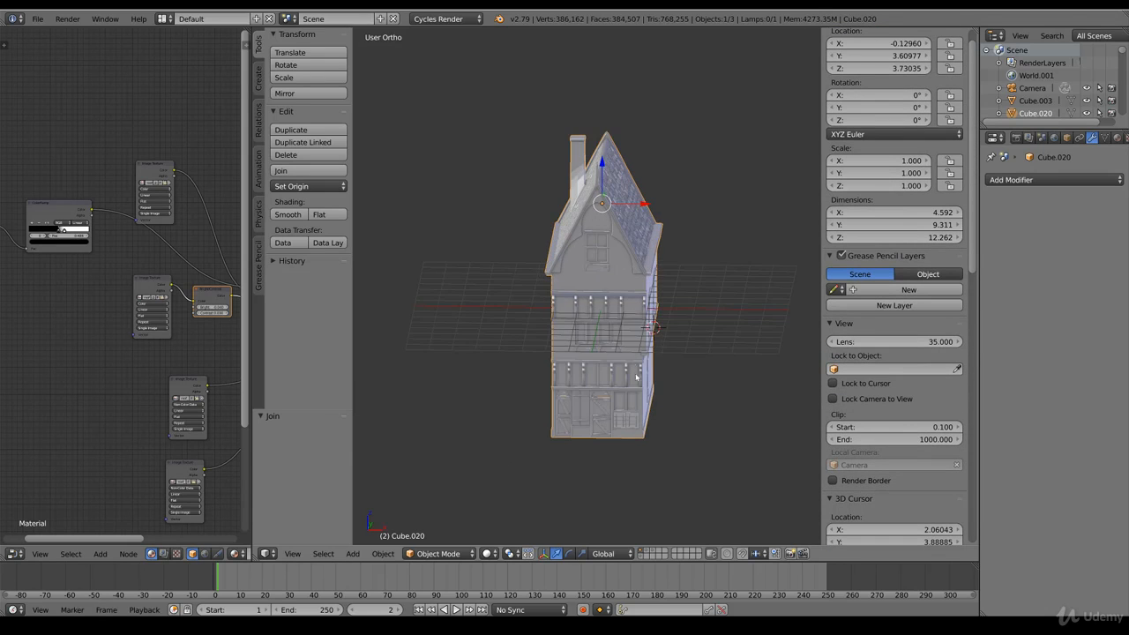
{"action": "key", "text": "n"}
{"action": "key", "text": "t"}
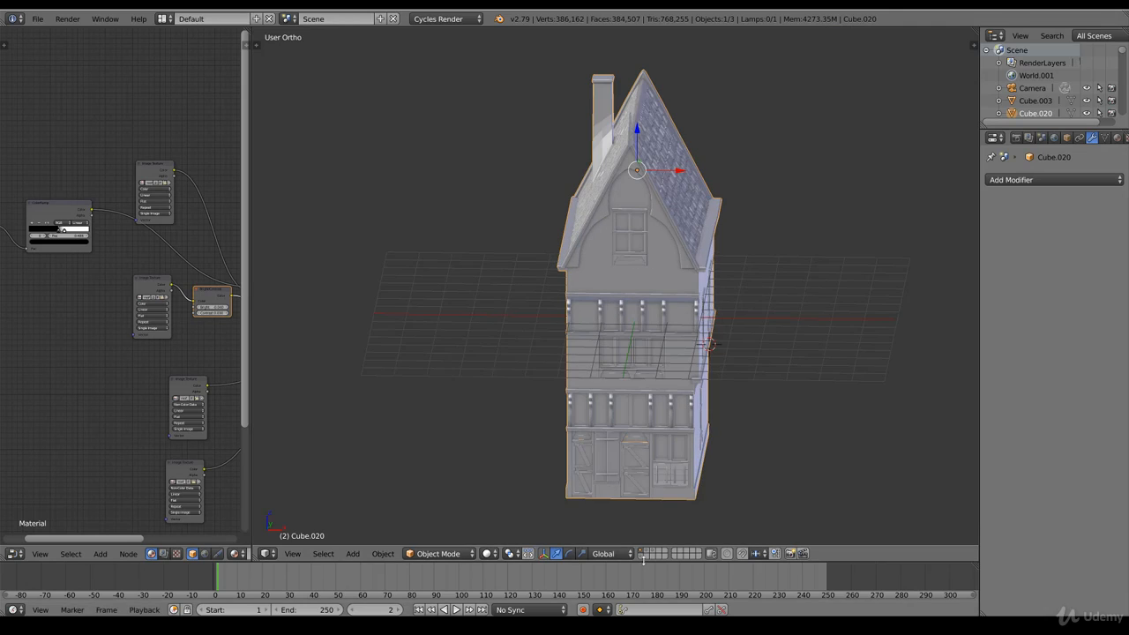
Show the layer with the unjoined house copy and remove the Subdivision Surface and Displace modifiers from its roof
{"action": "left_click", "coordinate": [641, 556]}
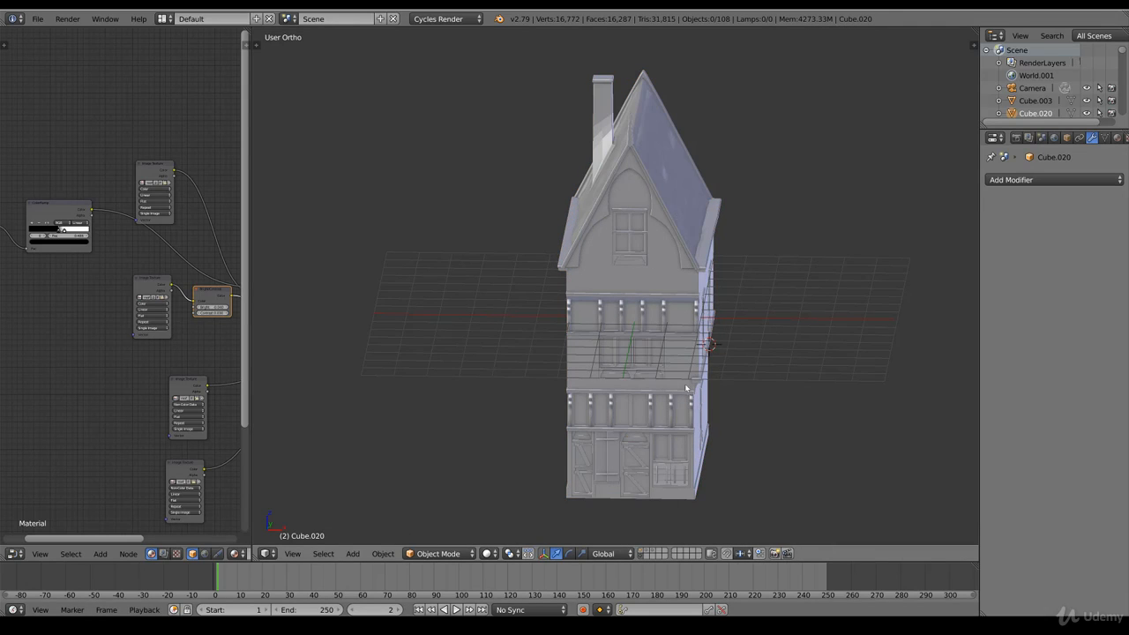
{"action": "right_click", "coordinate": [680, 243]}
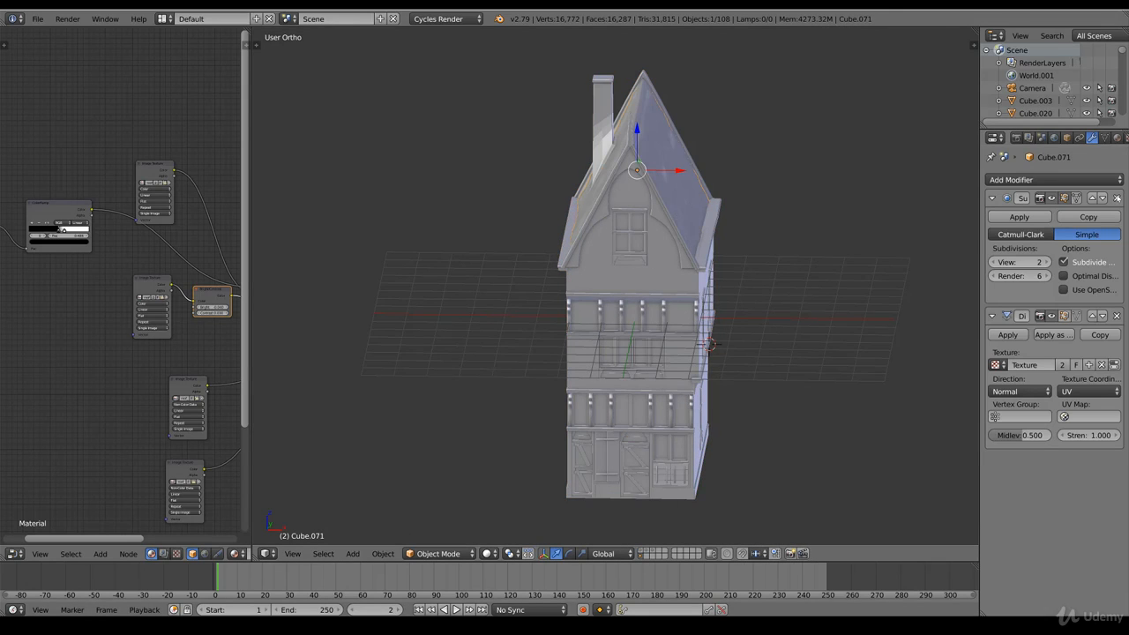
{"action": "left_click", "coordinate": [1117, 199]}
{"action": "left_click", "coordinate": [1118, 199]}
{"action": "middle_click_drag", "start_coordinate": [898, 239], "coordinate": [867, 233]}
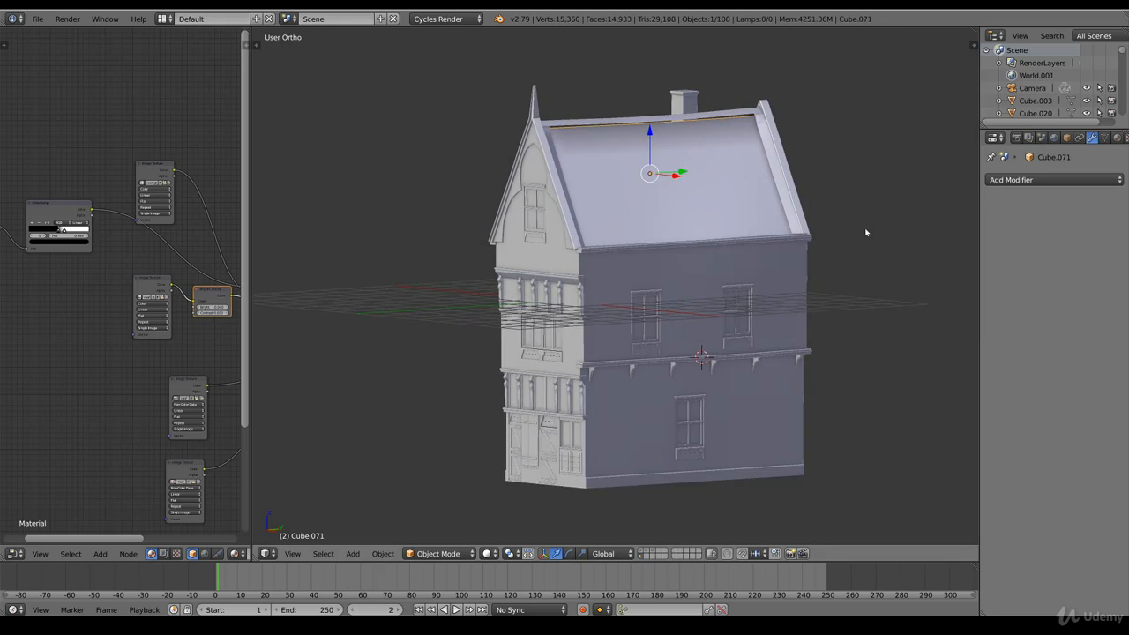
{"action": "key", "text": "ctrl+z"}
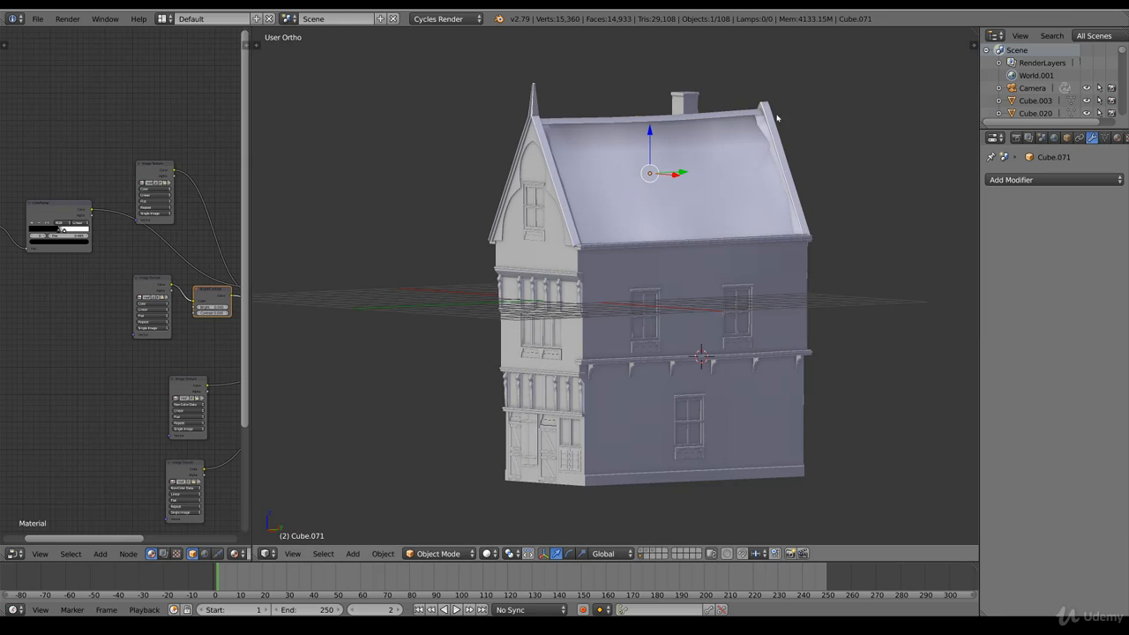
Select all the objects of the simplified house copy and convert them to Mesh from Curve/Meta/Surf/Text
{"action": "middle_click_drag", "start_coordinate": [604, 296], "coordinate": [657, 302]}
{"action": "key", "text": "z"}
{"action": "left_click_drag", "start_coordinate": [781, 516], "coordinate": [462, 53]}
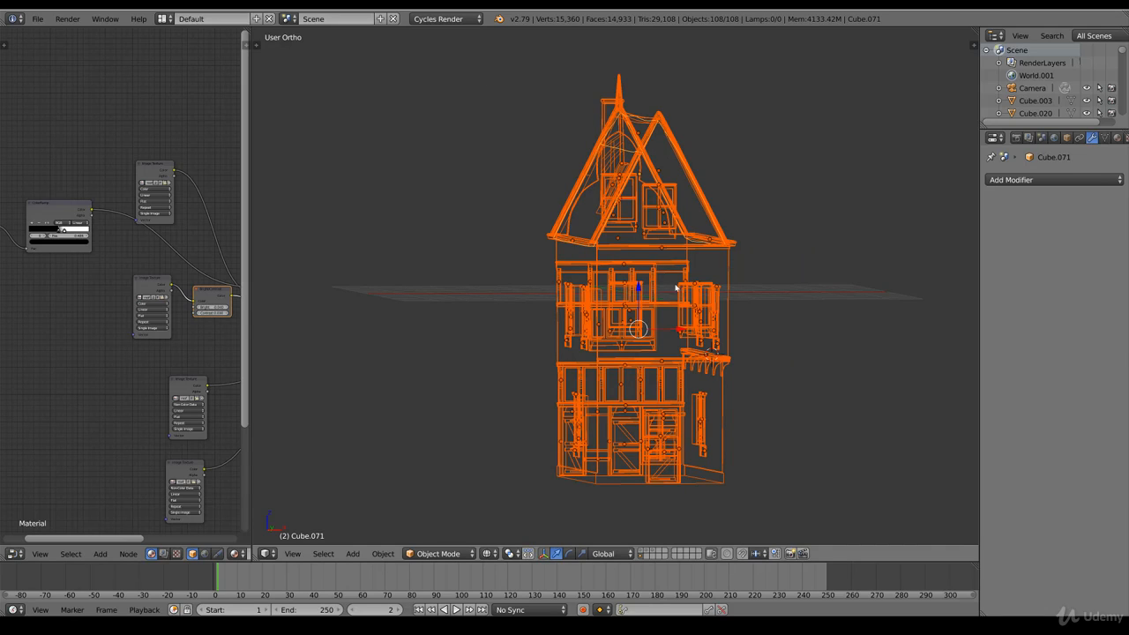
{"action": "key", "text": "alt+c"}
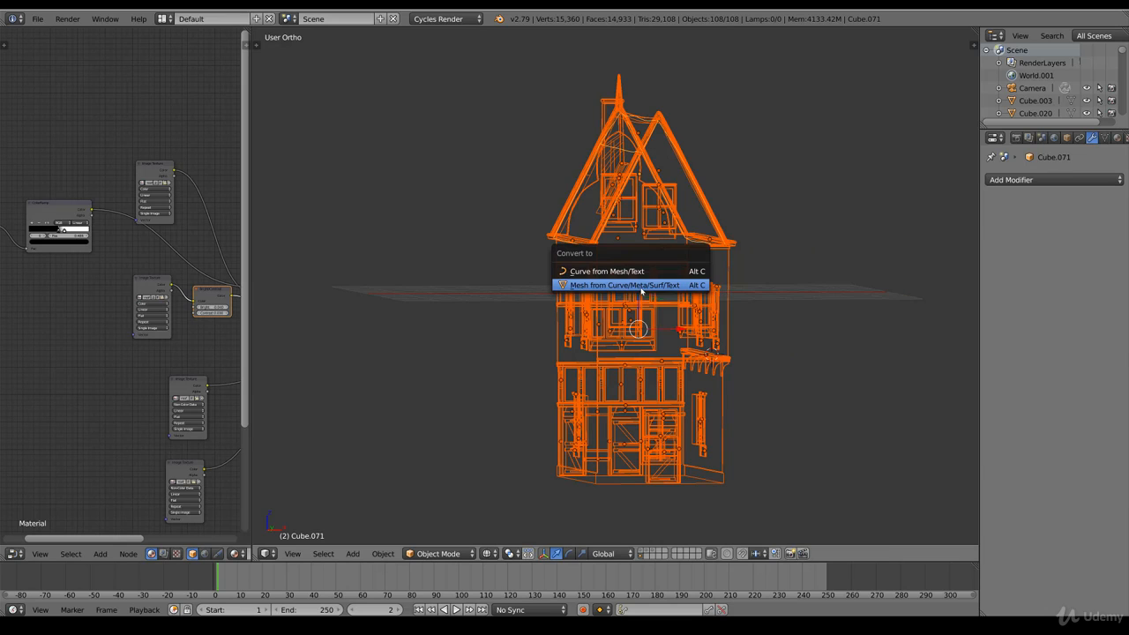
{"action": "left_click", "coordinate": [641, 285]}
Examine the converted low-poly house from both sides in Material display
{"action": "key", "text": "z"}
{"action": "middle_click_drag", "start_coordinate": [789, 297], "coordinate": [731, 329]}
{"action": "left_click", "coordinate": [488, 553]}
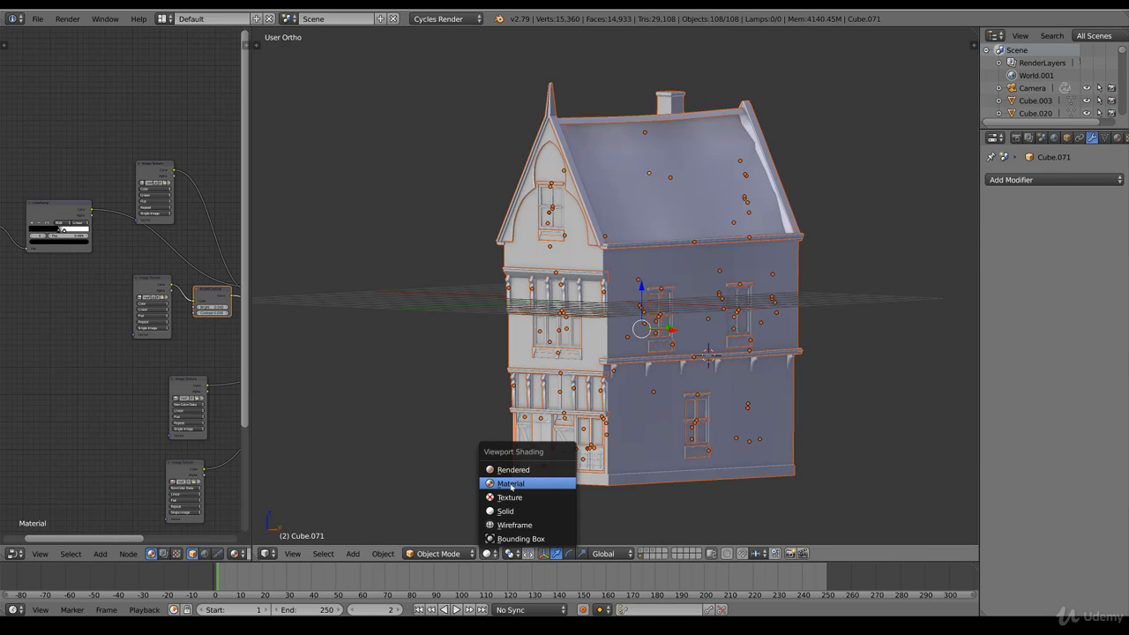
{"action": "left_click", "coordinate": [511, 483]}
{"action": "middle_click_drag", "start_coordinate": [721, 335], "coordinate": [681, 196]}
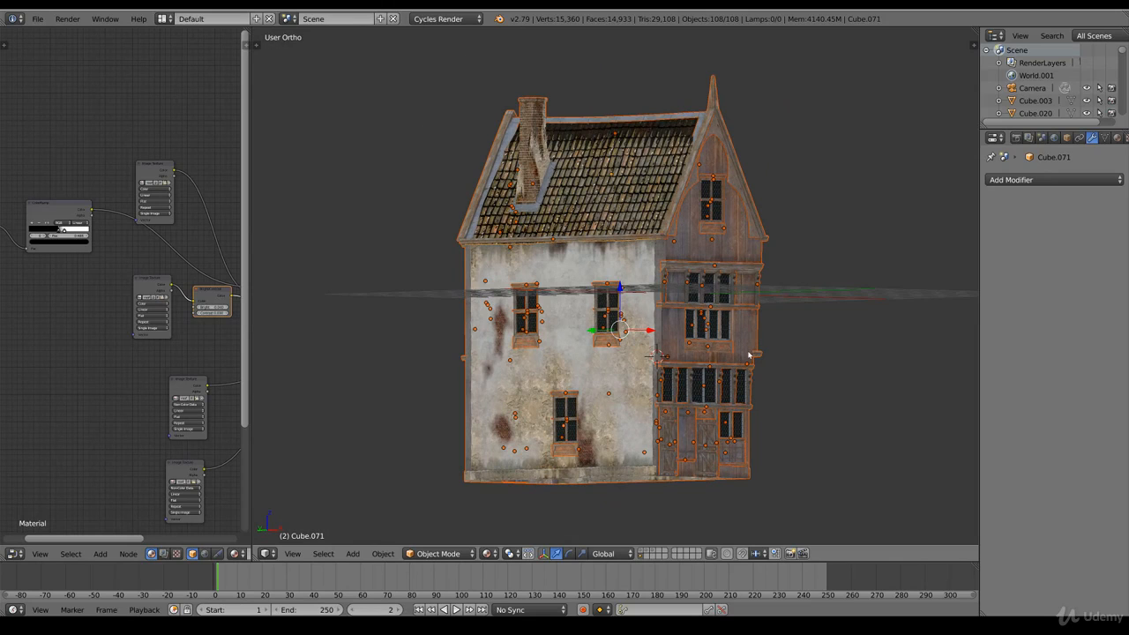
{"action": "middle_click_drag", "start_coordinate": [813, 397], "coordinate": [730, 252]}
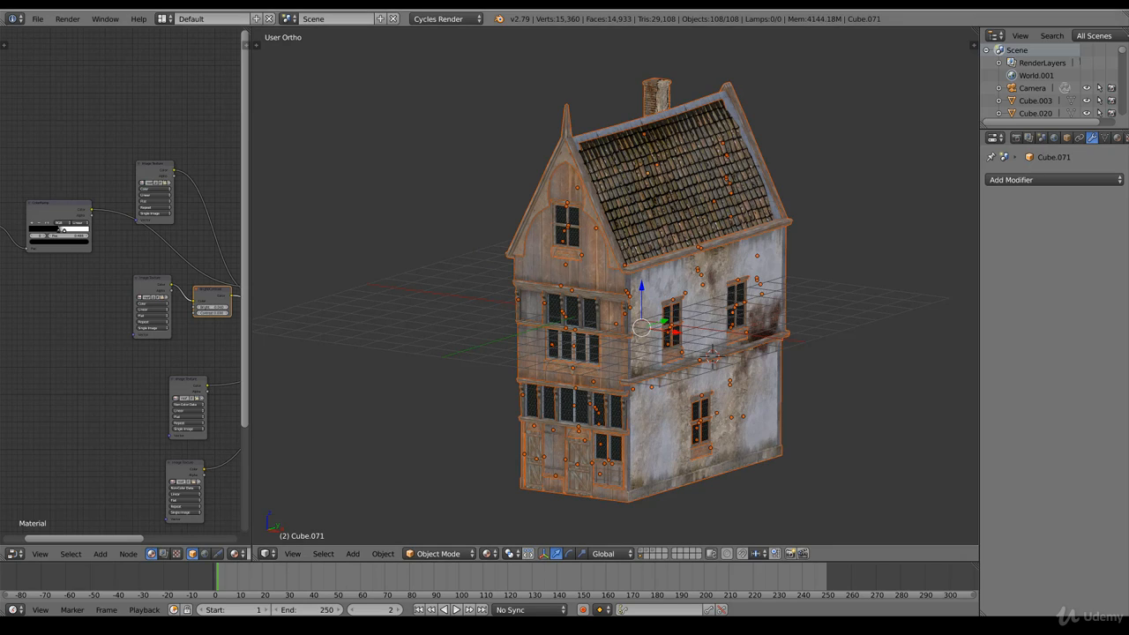
Join all the parts of the low-poly house into one object and show its material list in solid display
{"action": "left_click", "coordinate": [1118, 138]}
{"action": "left_click", "coordinate": [1106, 192]}
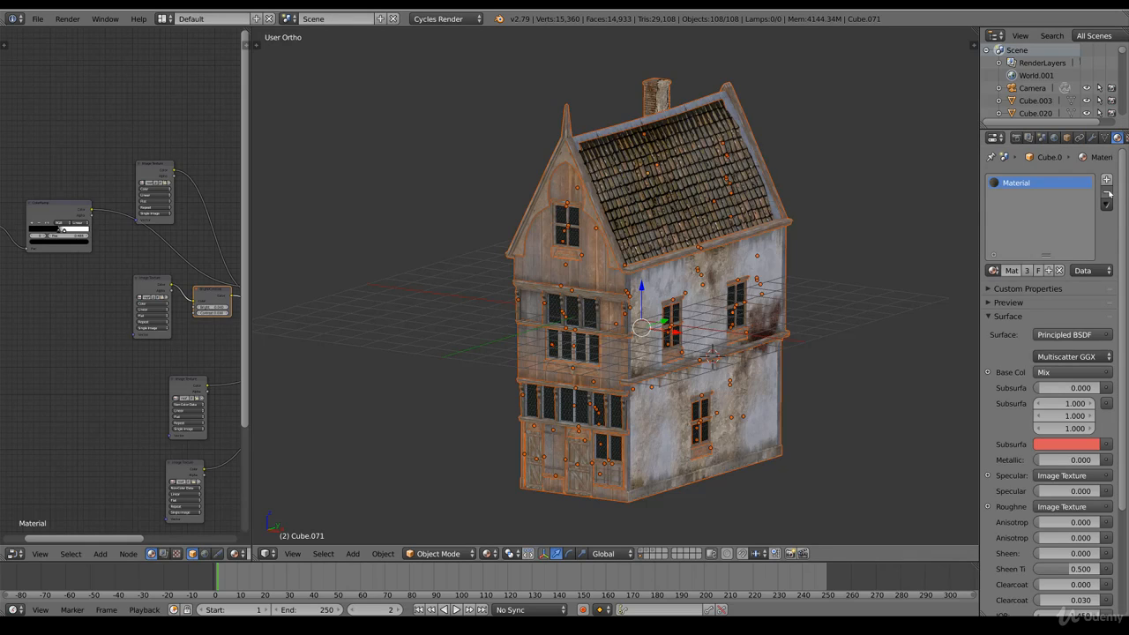
{"action": "right_click", "coordinate": [746, 356]}
{"action": "key", "text": "z"}
{"action": "key", "text": "KP_Divide"}
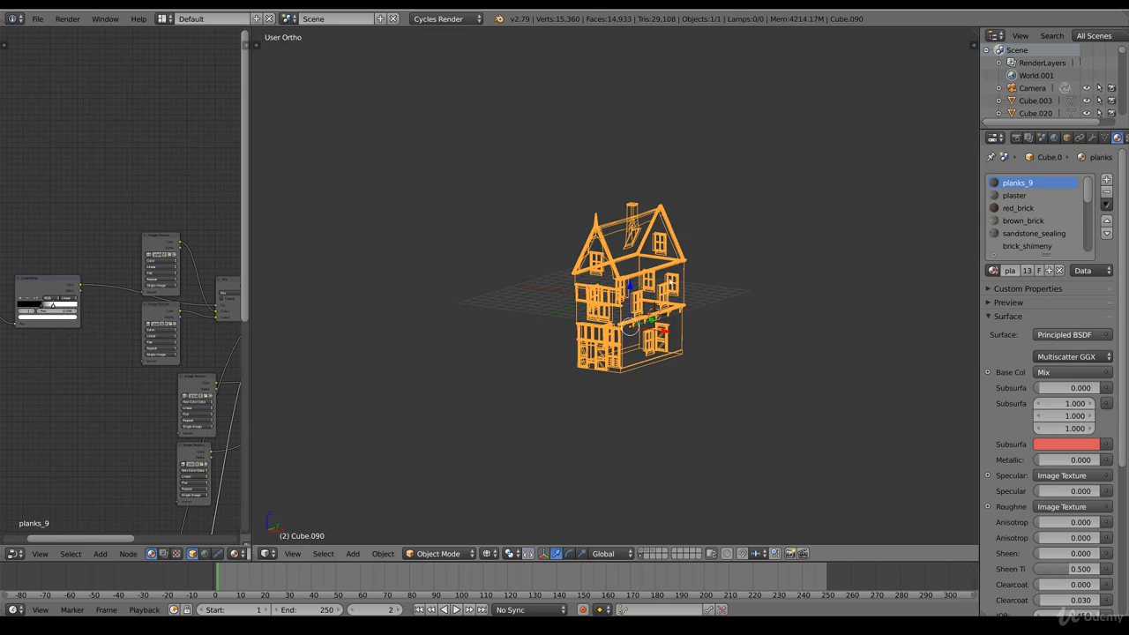
{"action": "key", "text": "z"}
{"action": "scroll", "coordinate": [429, 111], "scroll_direction": "up", "scroll_amount": 4}
Remove all the material slots from the joined low-poly house, from planks_9 through Material.001
{"action": "left_click", "coordinate": [1106, 193]}
{"action": "left_click", "coordinate": [1106, 193]}
{"action": "left_click", "coordinate": [1107, 193]}
{"action": "left_click", "coordinate": [1106, 193]}
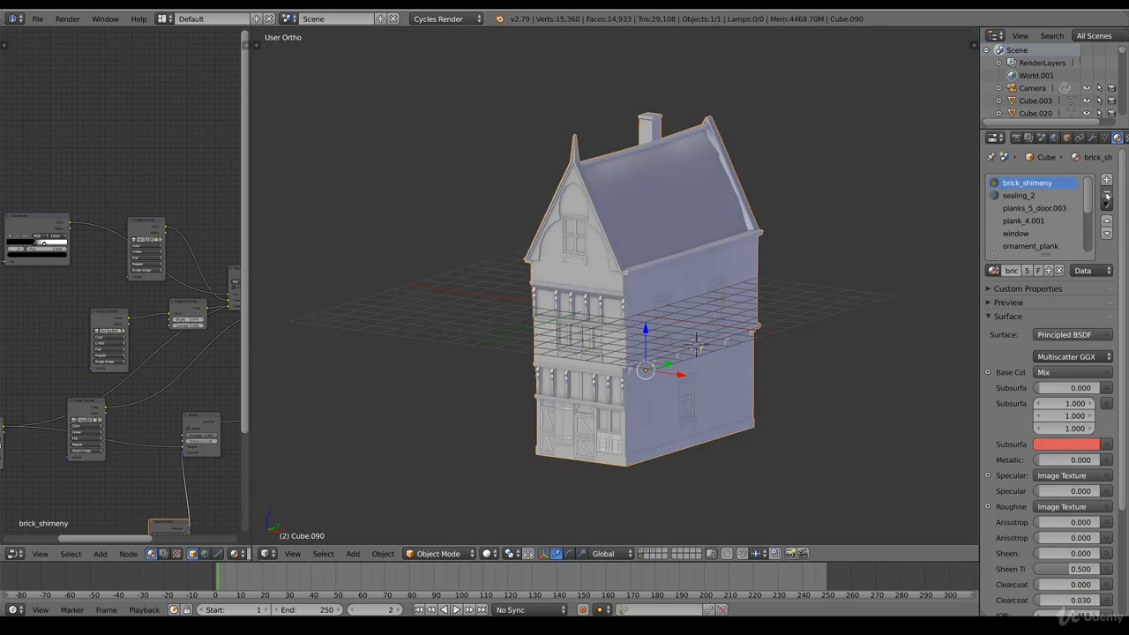
{"action": "left_click", "coordinate": [1106, 193]}
{"action": "left_click", "coordinate": [1107, 193]}
{"action": "left_click", "coordinate": [1106, 193]}
{"action": "left_click", "coordinate": [1106, 193]}
{"action": "left_click", "coordinate": [1106, 193]}
{"action": "left_click", "coordinate": [1107, 193]}
{"action": "left_click", "coordinate": [1106, 193]}
{"action": "left_click", "coordinate": [1107, 194]}
{"action": "left_click", "coordinate": [1106, 193]}
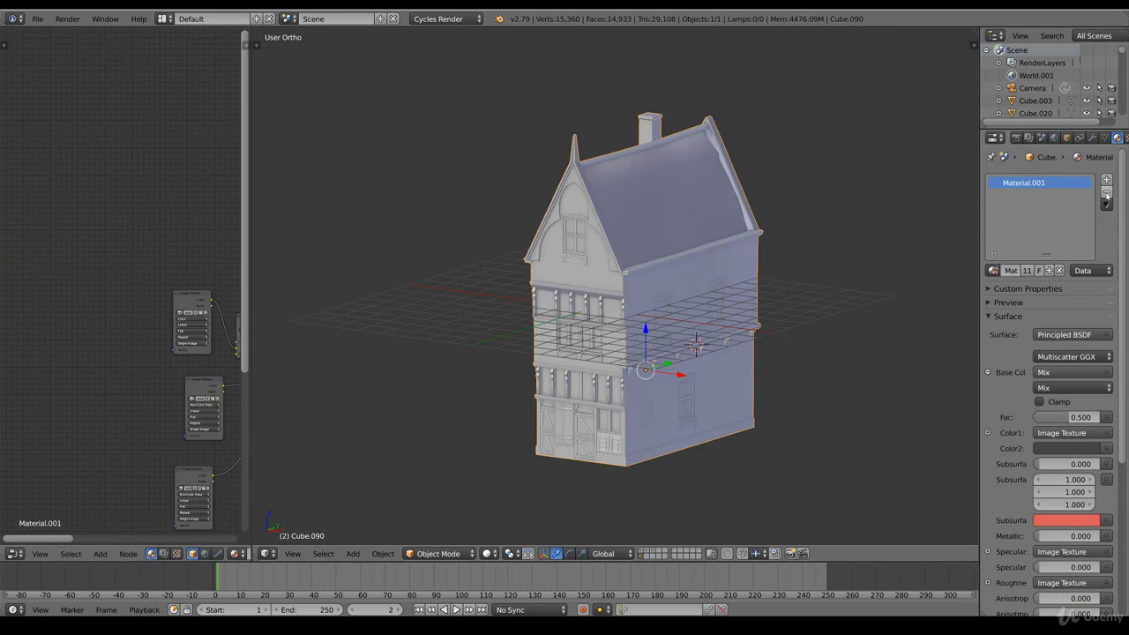
{"action": "left_click", "coordinate": [1106, 193]}
Check the roof of the untouched backup house on its layer and return to the layer with the joined high-poly house
{"action": "middle_click_drag", "start_coordinate": [607, 357], "coordinate": [649, 380]}
{"action": "left_click", "coordinate": [650, 554]}
{"action": "right_click", "coordinate": [662, 201]}
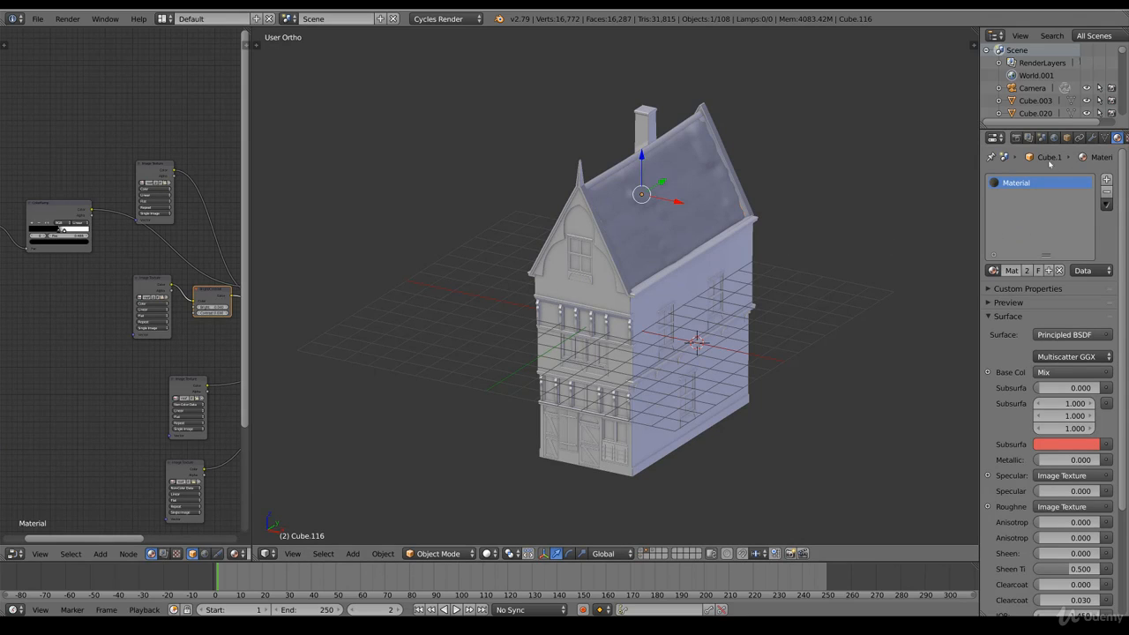
{"action": "left_click", "coordinate": [643, 554]}
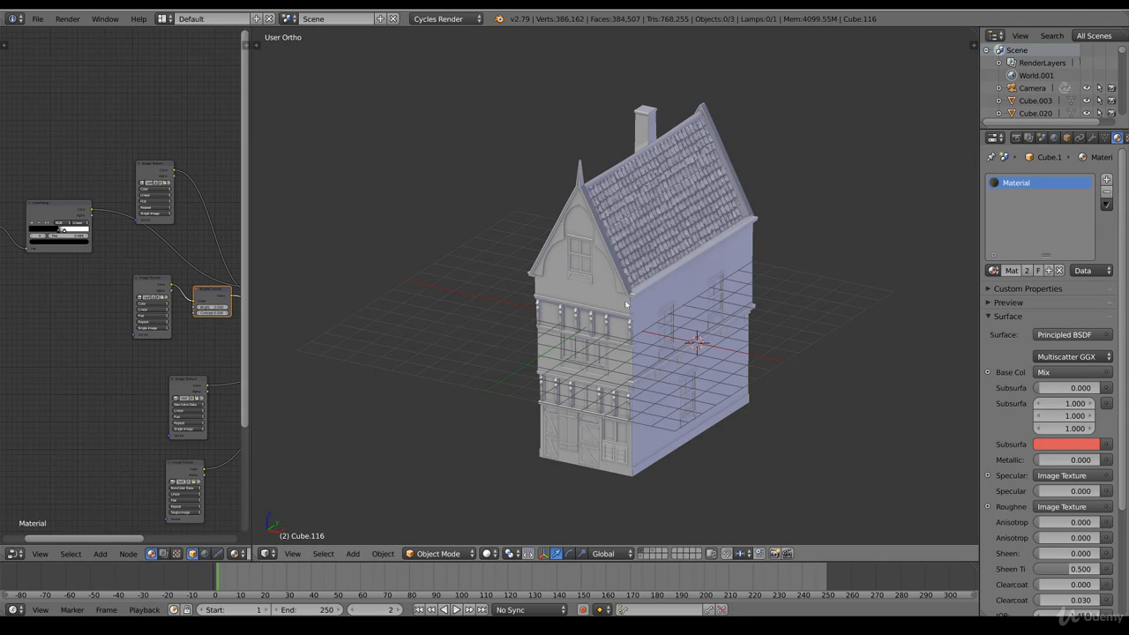
Delete all the separate parts of the untouched backup house on its layer
{"action": "left_click", "coordinate": [645, 553]}
{"action": "scroll", "coordinate": [741, 370], "scroll_direction": "down", "scroll_amount": 3}
{"action": "key", "text": "z"}
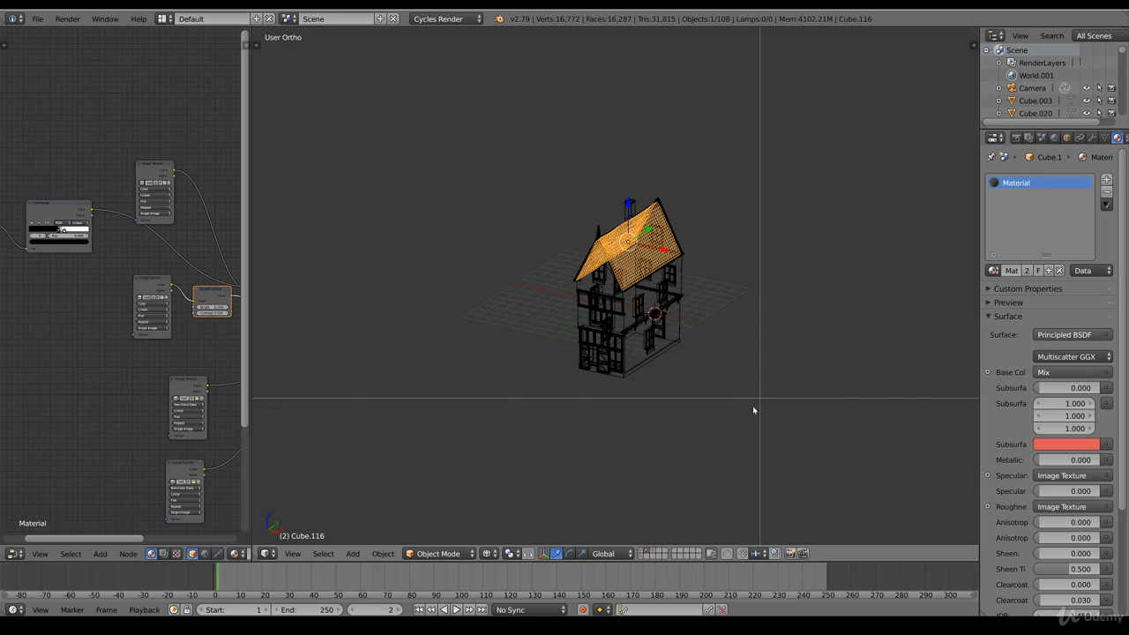
{"action": "key", "text": "a"}
{"action": "key", "text": "x"}
{"action": "left_click", "coordinate": [570, 261]}
Duplicate the joined high-poly house in place and move the copy to the second layer
{"action": "left_click", "coordinate": [645, 553]}
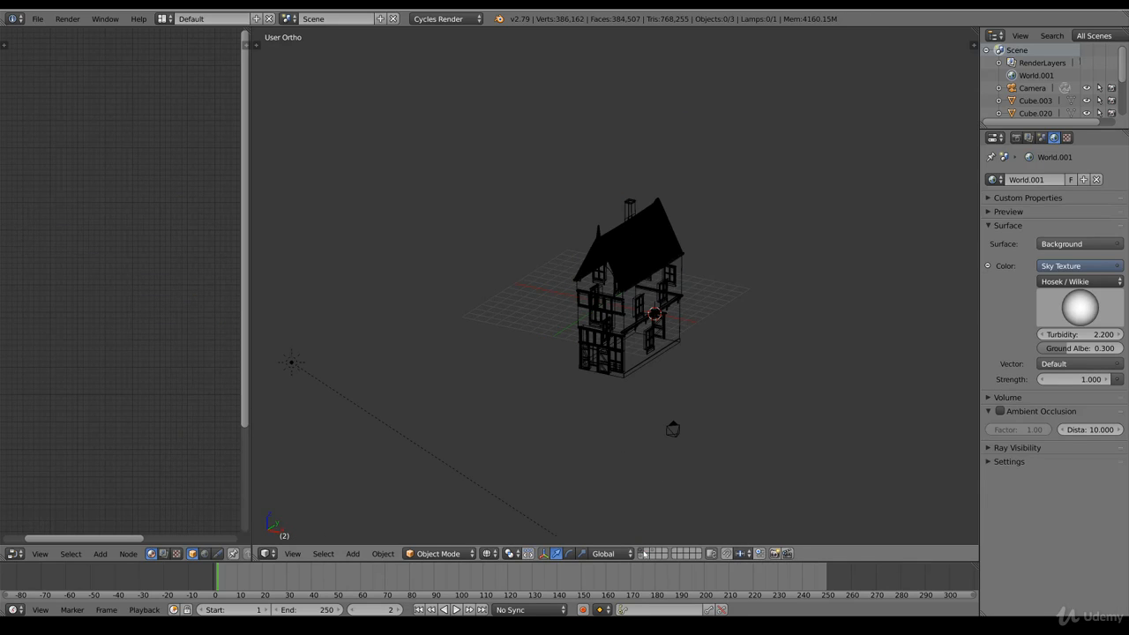
{"action": "right_click", "coordinate": [660, 319]}
{"action": "key", "text": "shift+d"}
{"action": "key", "text": "Escape"}
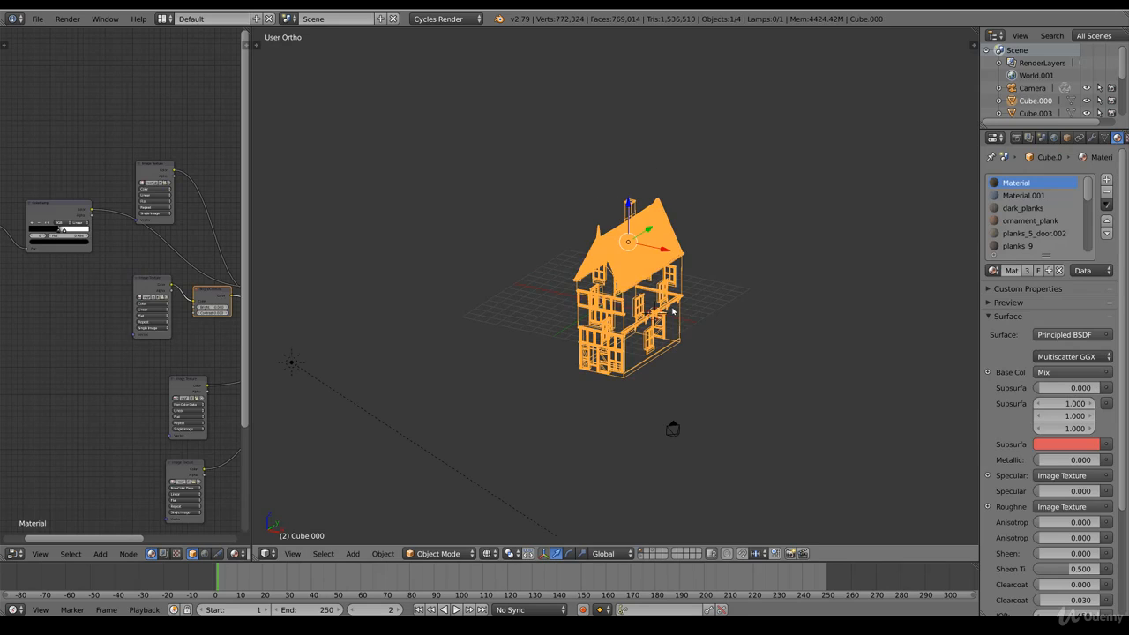
{"action": "key", "text": "m"}
{"action": "left_click", "coordinate": [787, 331]}
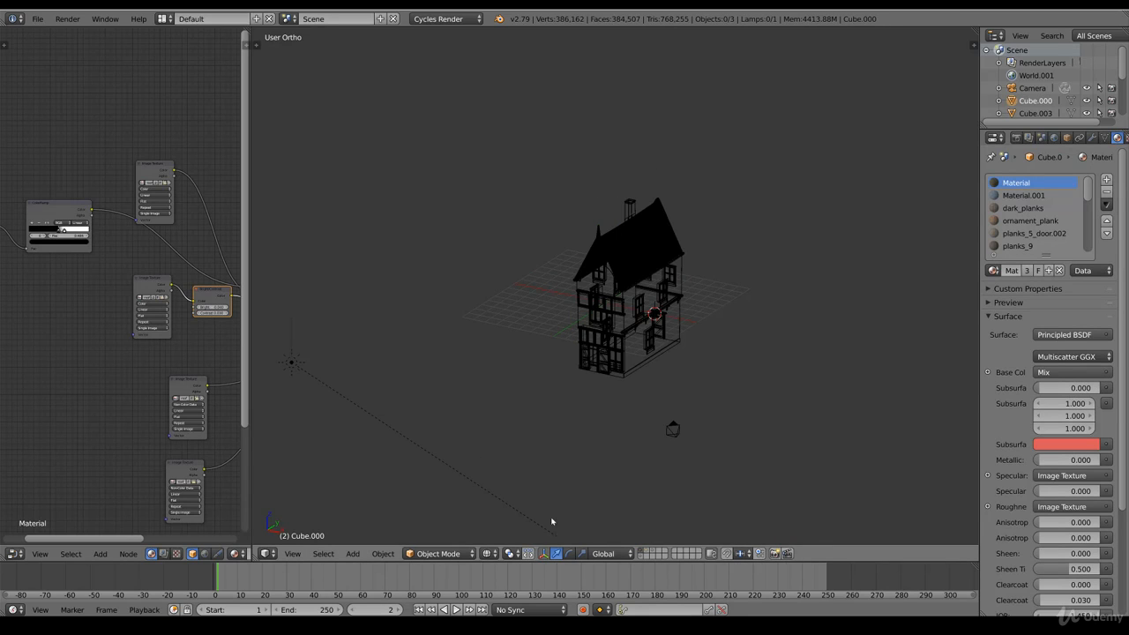
Duplicate the joined material-free low-poly house in place and move the copy to layer 12
{"action": "left_click", "coordinate": [642, 557]}
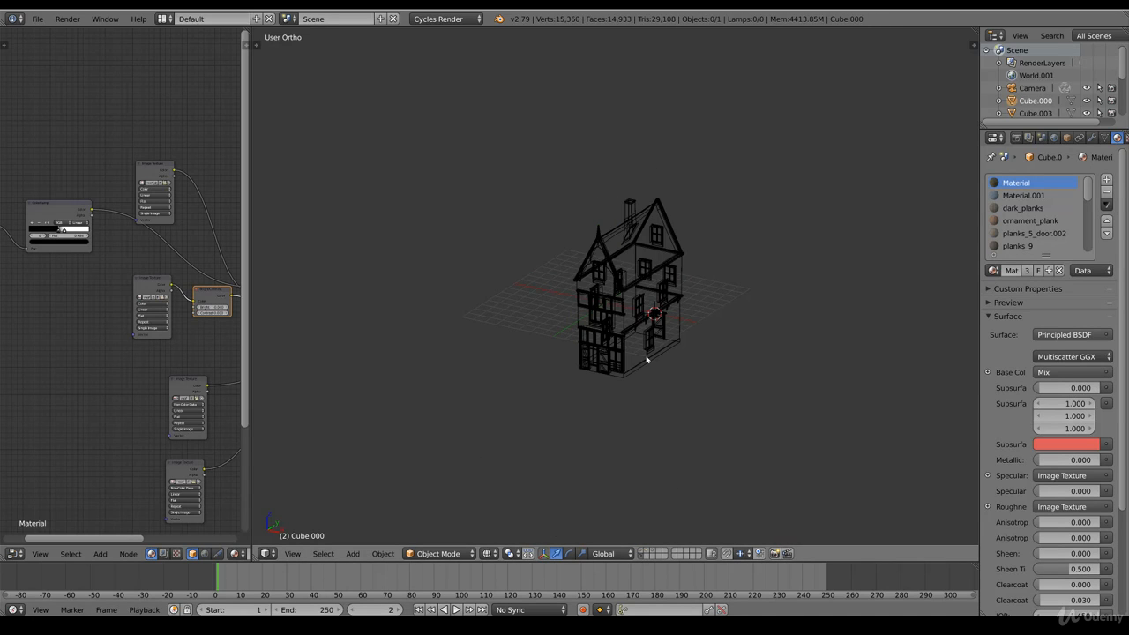
{"action": "right_click", "coordinate": [645, 325]}
{"action": "scroll", "coordinate": [681, 329], "scroll_direction": "up", "scroll_amount": 2}
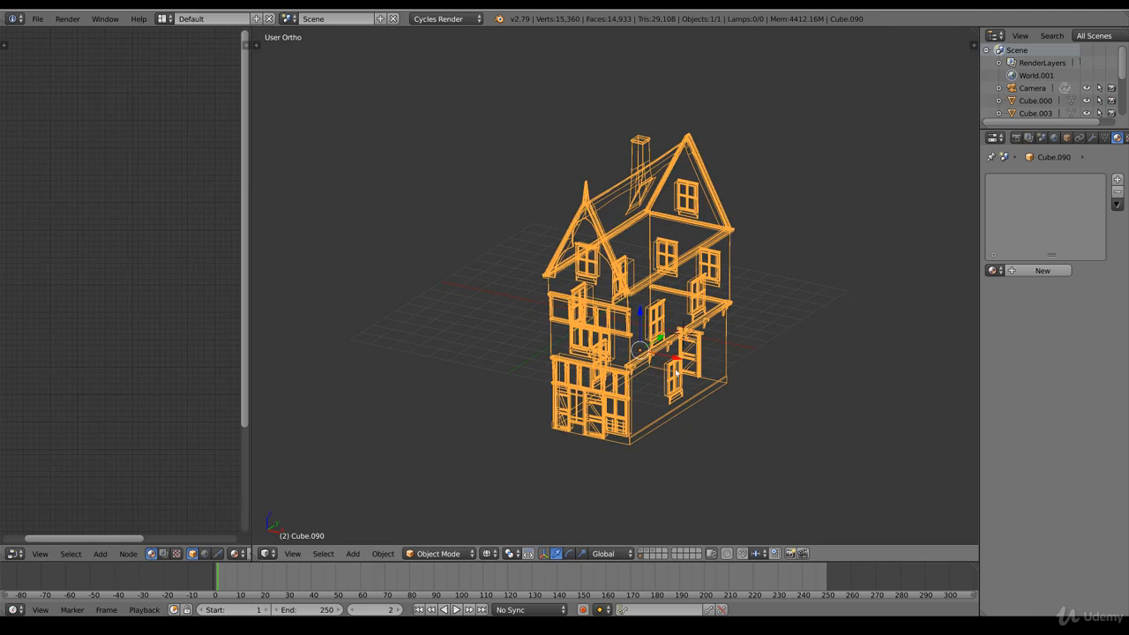
{"action": "key", "text": "shift+d"}
{"action": "key", "text": "Escape"}
{"action": "key", "text": "m"}
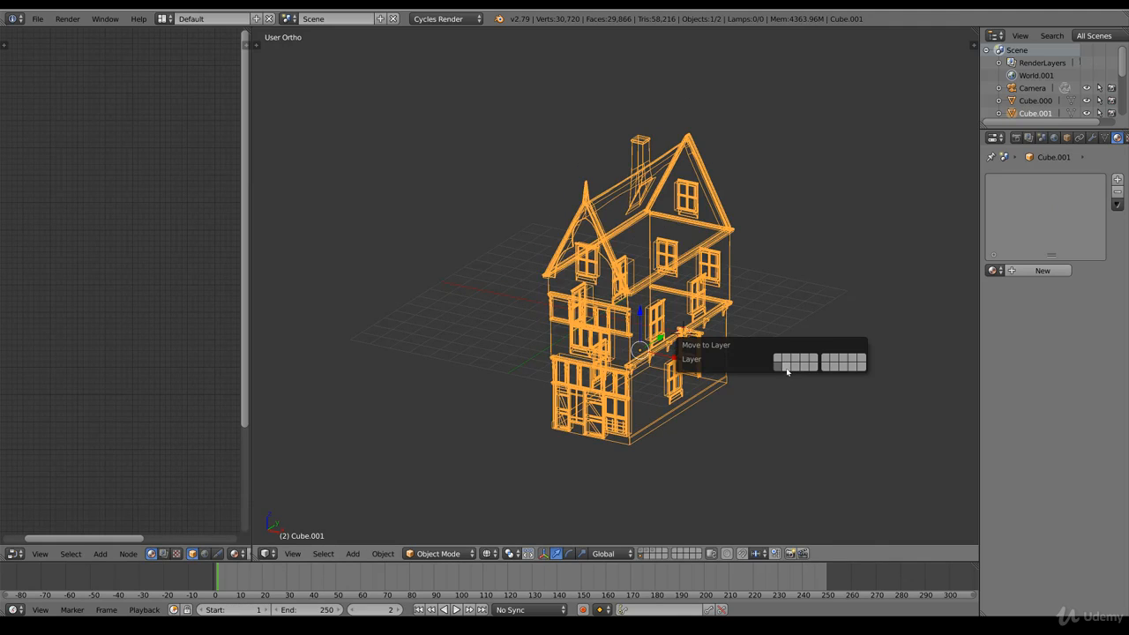
{"action": "left_click", "coordinate": [788, 368]}
Show the low-poly copy on its layer in solid display and add a Decimate modifier to it
{"action": "left_click", "coordinate": [644, 556]}
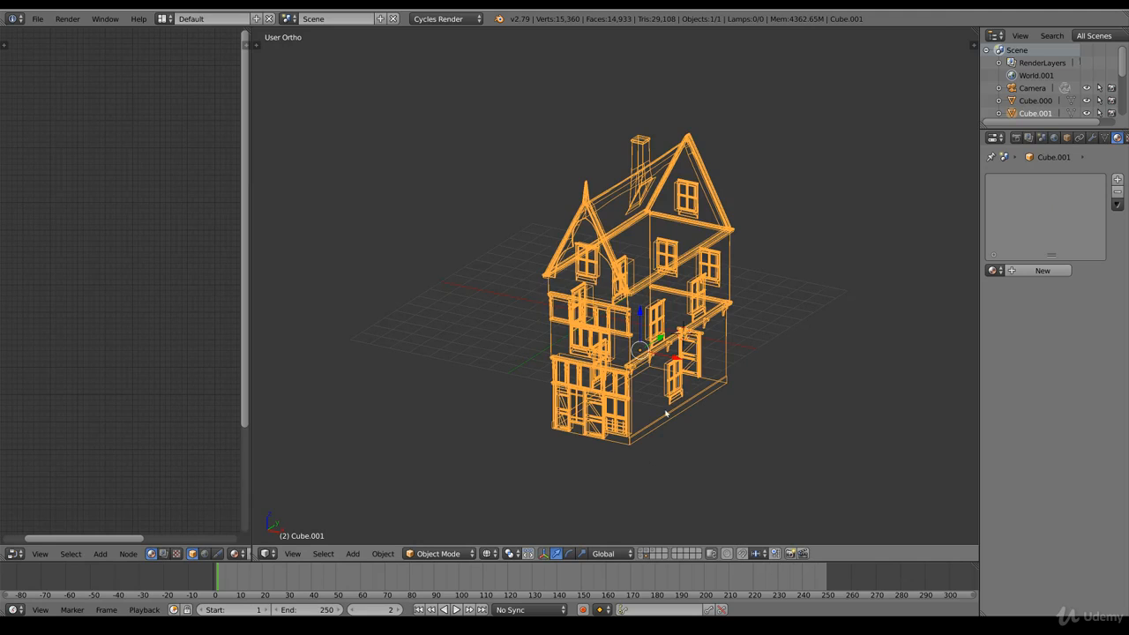
{"action": "key", "text": "z"}
{"action": "mouse_move", "coordinate": [666, 412]}
{"action": "middle_mouse_down"}
{"action": "mouse_move", "coordinate": [657, 397]}
{"action": "mouse_move", "coordinate": [670, 384]}
{"action": "middle_mouse_up"}
{"action": "scroll", "coordinate": [673, 380], "scroll_direction": "up", "scroll_amount": 5}
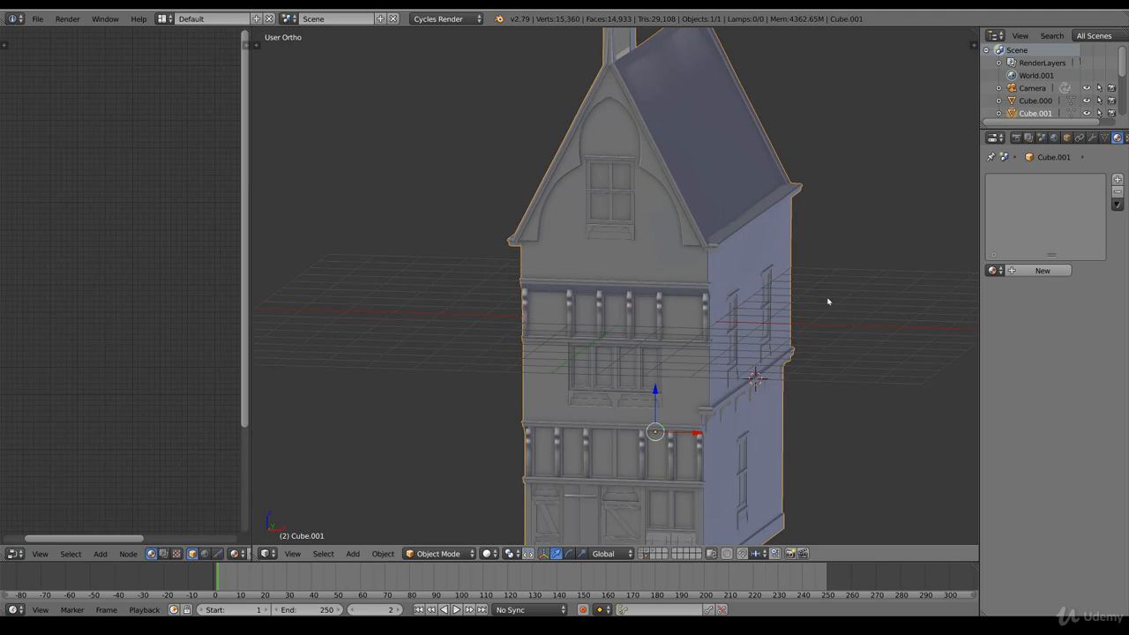
{"action": "left_click", "coordinate": [1093, 138]}
{"action": "left_click", "coordinate": [1026, 180]}
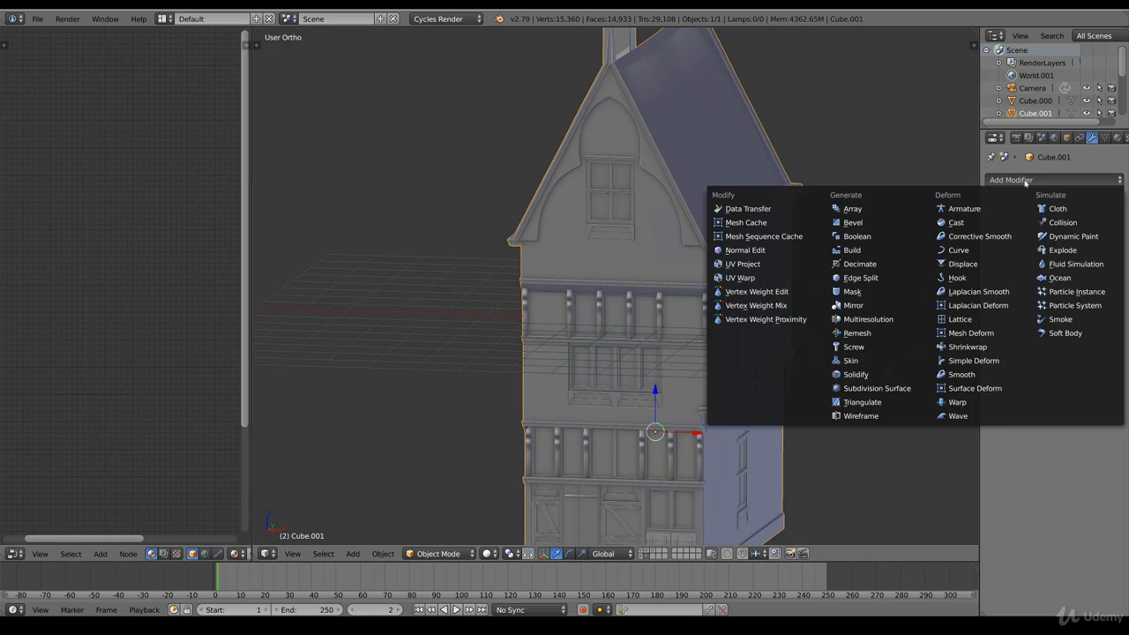
{"action": "left_click", "coordinate": [868, 264]}
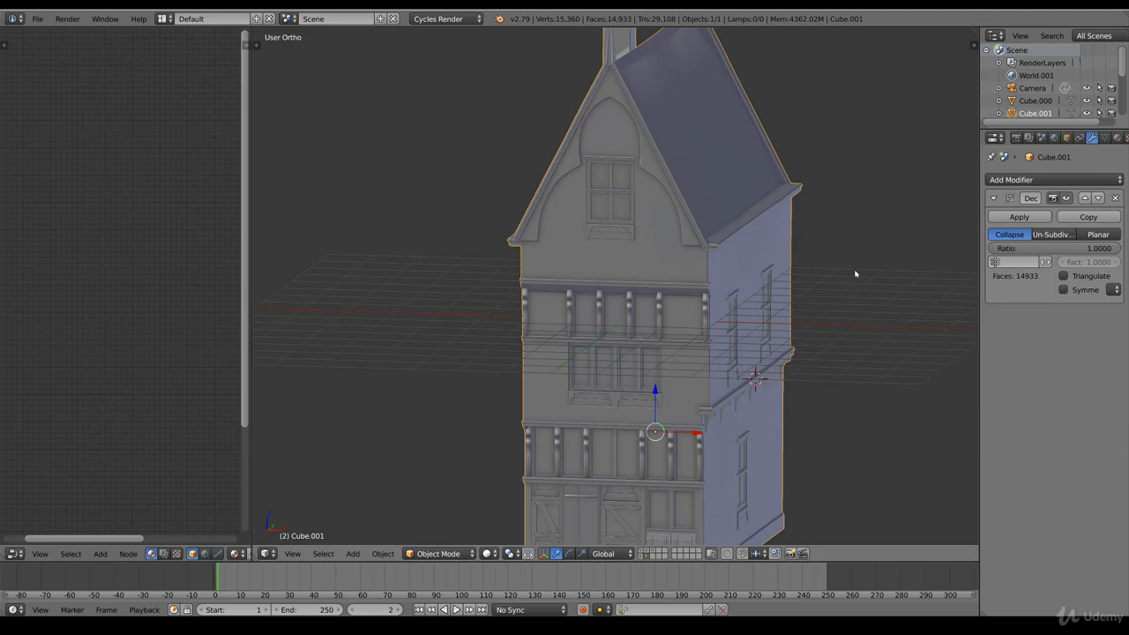
Switch the Decimate modifier to Planar with an angle limit of 21° and apply it to the low-poly copy
{"action": "scroll", "coordinate": [854, 286], "scroll_direction": "down", "scroll_amount": 5}
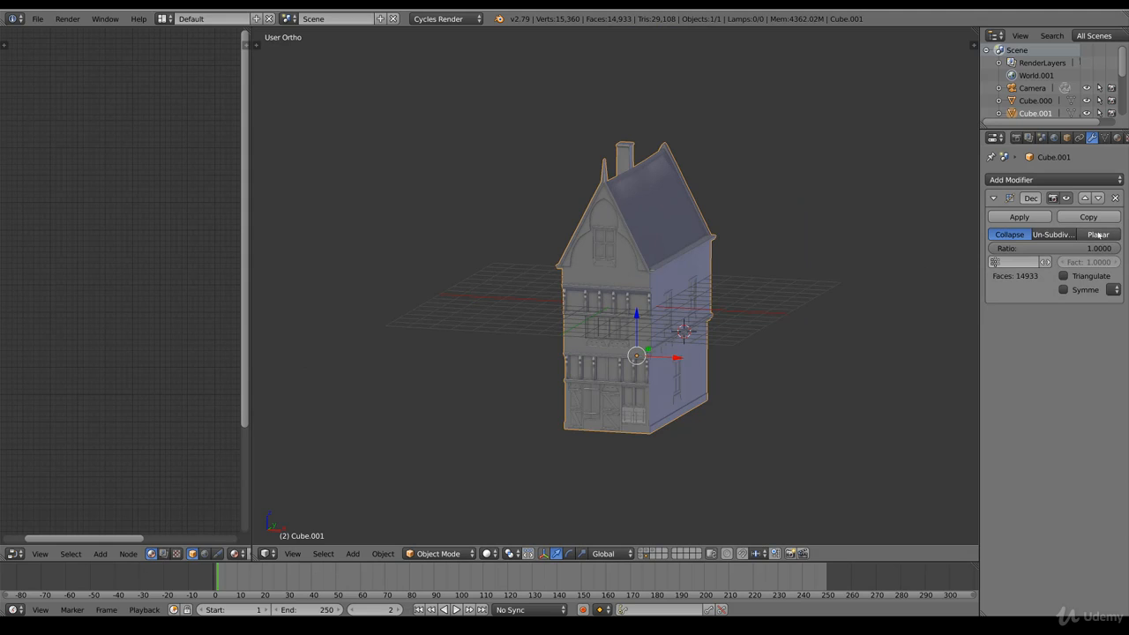
{"action": "left_click", "coordinate": [1098, 234]}
{"action": "scroll", "coordinate": [897, 277], "scroll_direction": "up", "scroll_amount": 2}
{"action": "left_click_drag", "start_coordinate": [1091, 249], "coordinate": [1064, 249]}
{"action": "scroll", "coordinate": [776, 343], "scroll_direction": "up", "scroll_amount": 10}
{"action": "scroll", "coordinate": [736, 202], "scroll_direction": "down", "scroll_amount": 8}
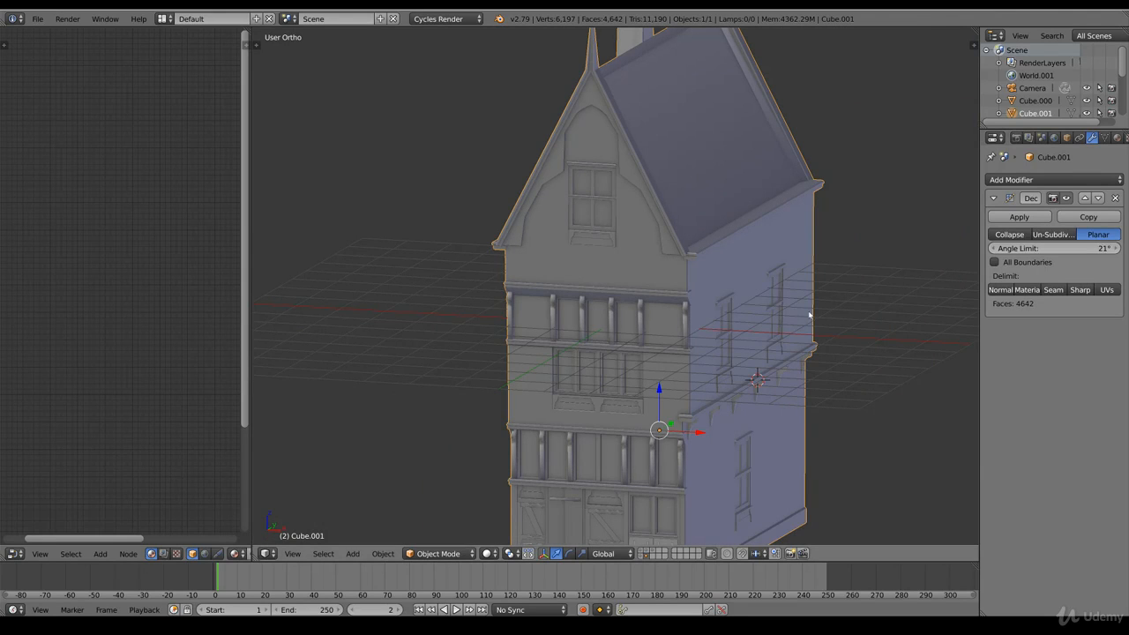
{"action": "middle_click_drag", "start_coordinate": [810, 314], "coordinate": [774, 306]}
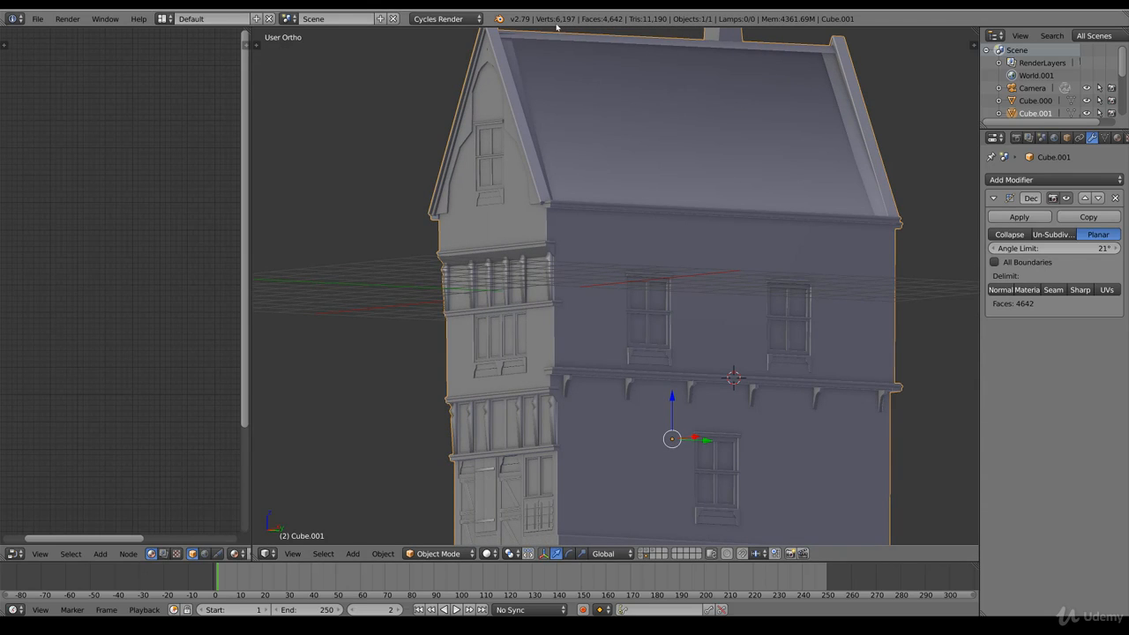
{"action": "left_click", "coordinate": [1019, 217]}
Add a second Decimate modifier in Collapse mode, set its ratio to about 0.3, check the house from several sides, and apply it
{"action": "left_click", "coordinate": [1022, 182]}
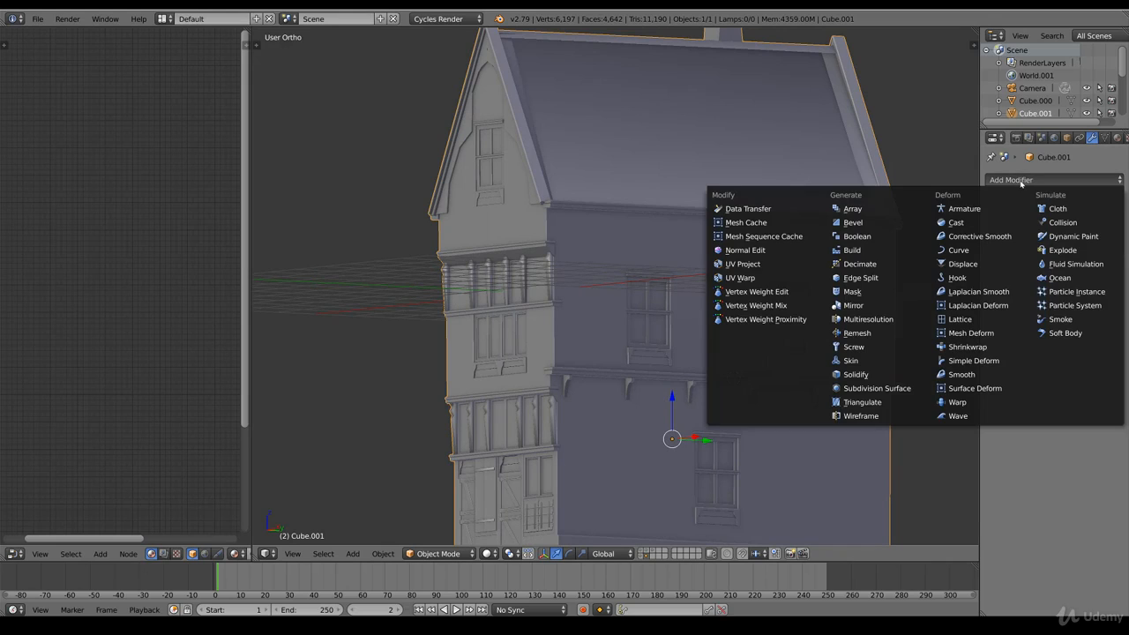
{"action": "left_click", "coordinate": [858, 264]}
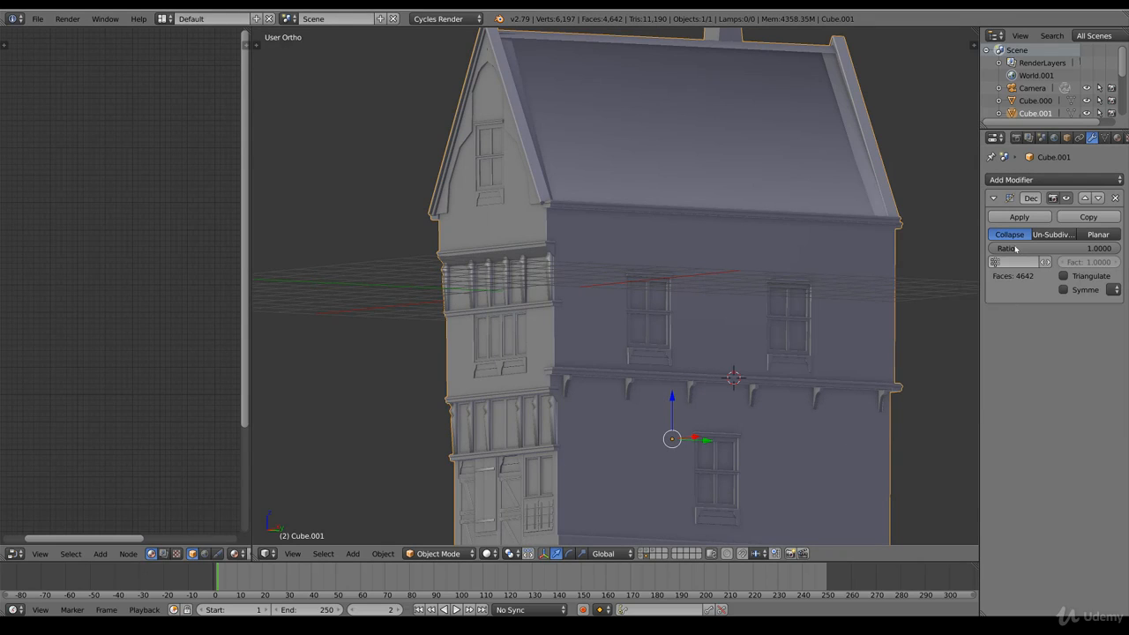
{"action": "left_click_drag", "start_coordinate": [1091, 249], "coordinate": [1002, 249]}
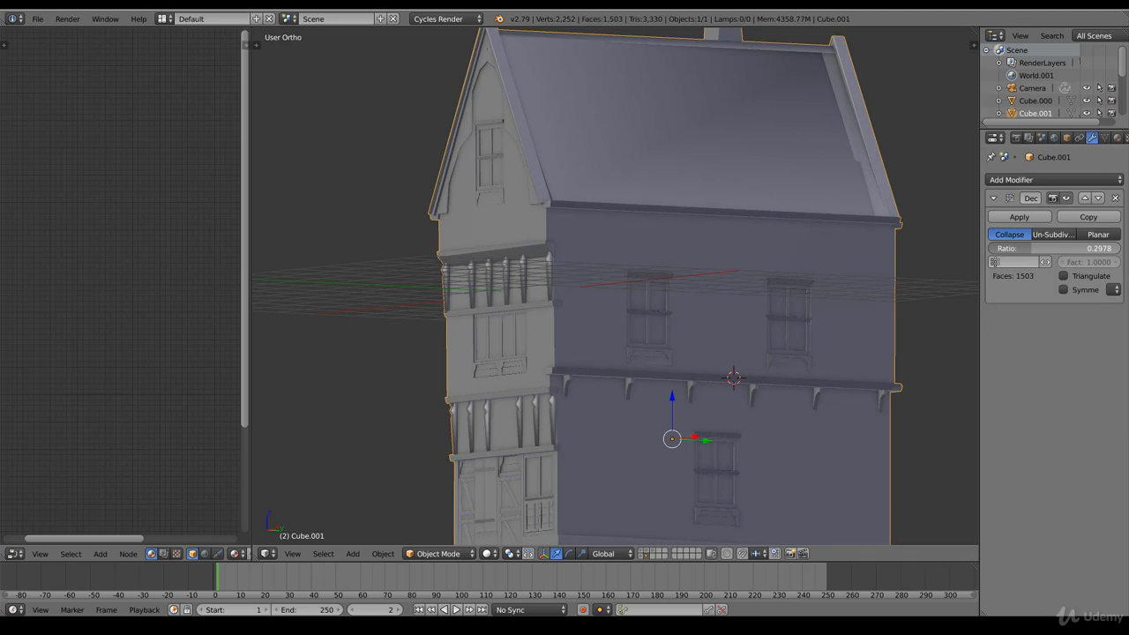
{"action": "left_click_drag", "start_coordinate": [1002, 250], "coordinate": [1017, 250]}
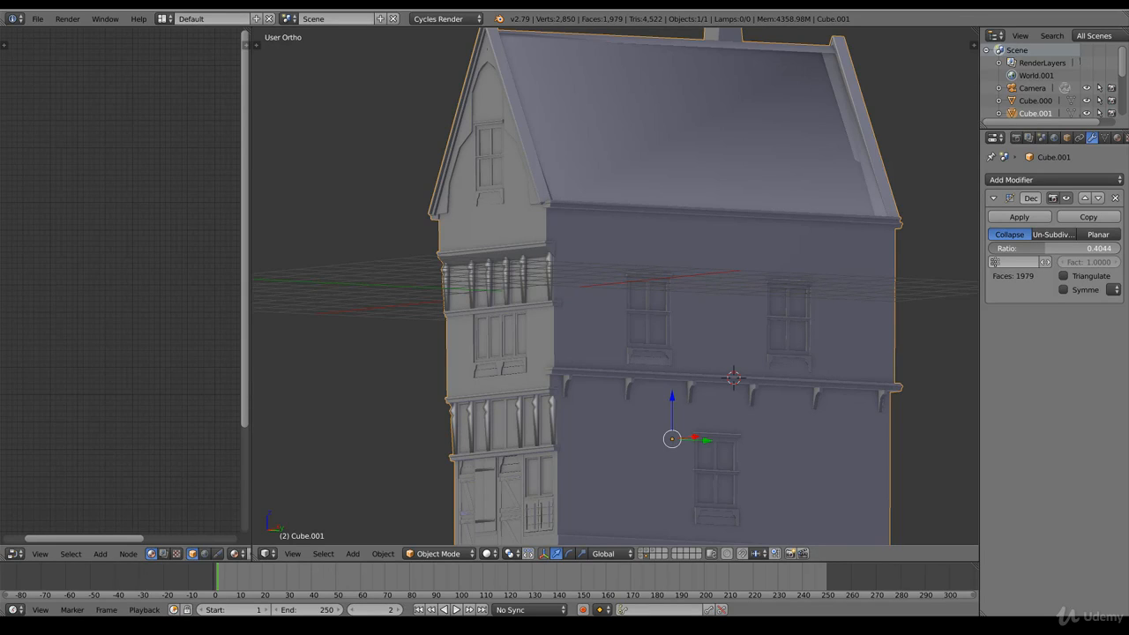
{"action": "middle_click_drag", "start_coordinate": [635, 317], "coordinate": [675, 328]}
{"action": "mouse_move", "coordinate": [1045, 248]}
{"action": "left_mouse_down"}
{"action": "mouse_move", "coordinate": [1094, 247]}
{"action": "mouse_move", "coordinate": [993, 247]}
{"action": "mouse_move", "coordinate": [1041, 248]}
{"action": "mouse_move", "coordinate": [1029, 248]}
{"action": "left_mouse_up"}
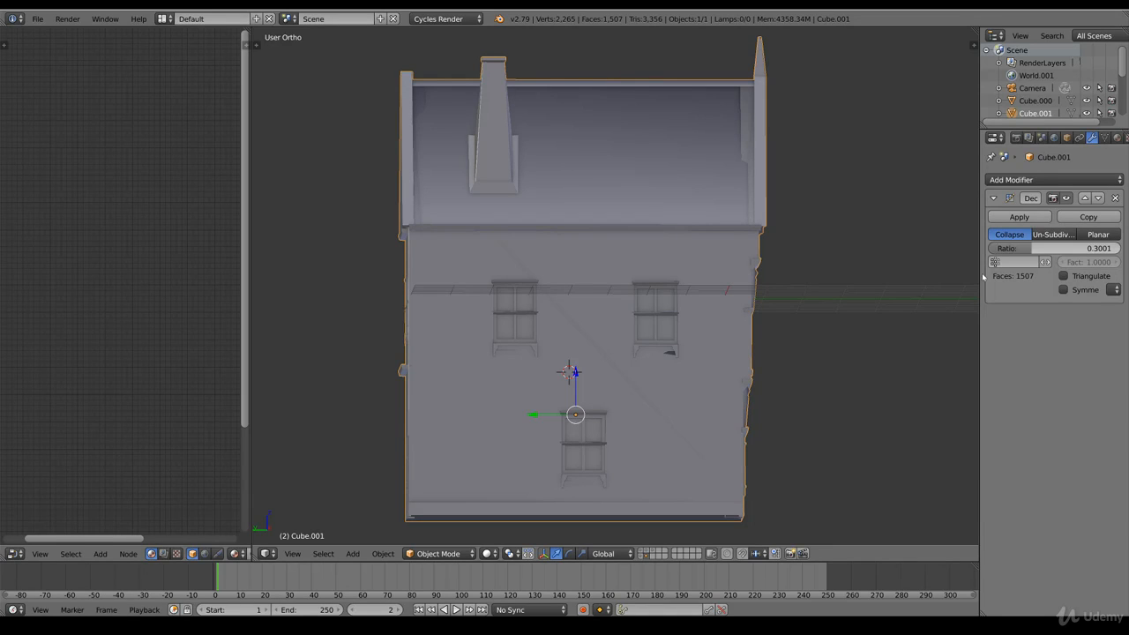
{"action": "middle_click_drag", "start_coordinate": [847, 291], "coordinate": [738, 267]}
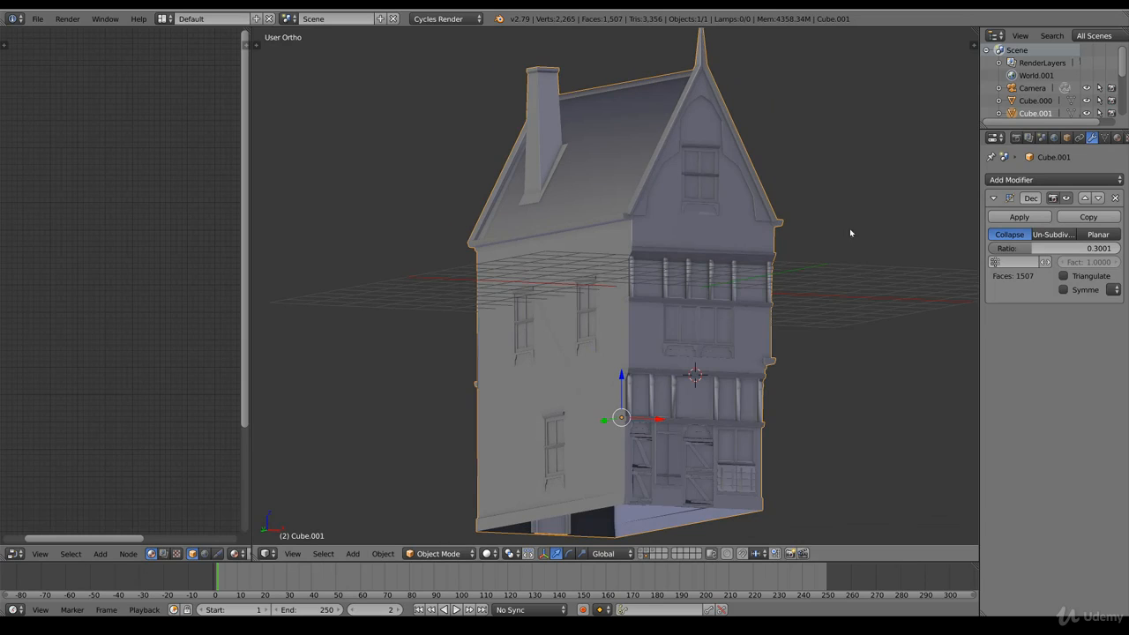
{"action": "left_click", "coordinate": [1019, 216]}
Remove doubles from the entire mesh of the decimated house in edit mode and return to object mode
{"action": "middle_click_drag", "start_coordinate": [832, 318], "coordinate": [760, 333]}
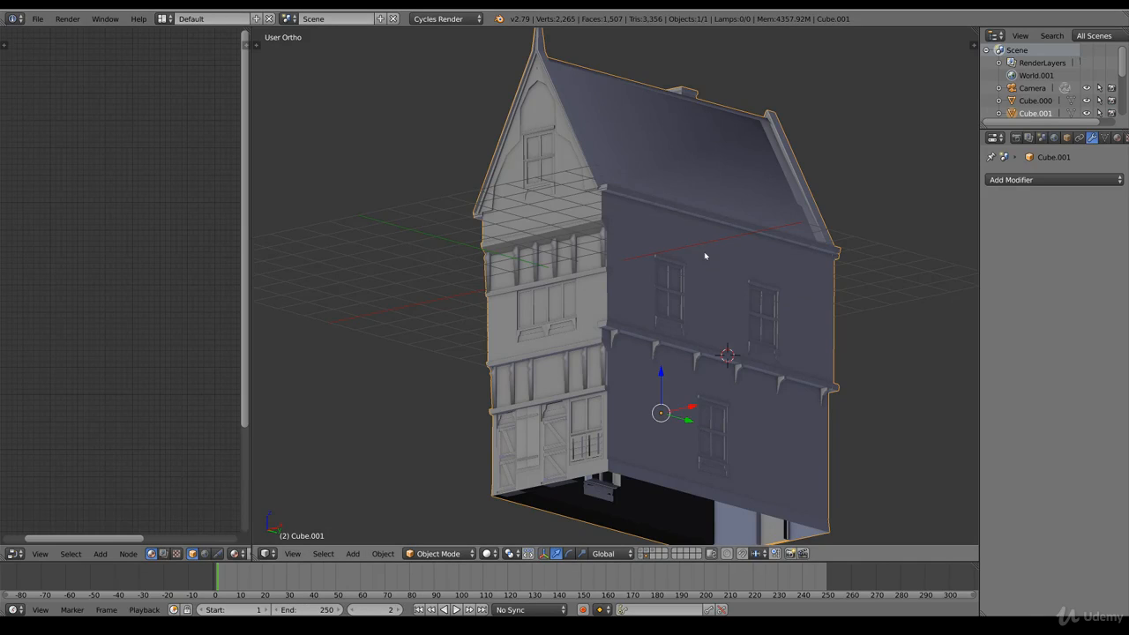
{"action": "middle_click_drag", "start_coordinate": [705, 256], "coordinate": [757, 255]}
{"action": "key", "text": "Tab"}
{"action": "scroll", "coordinate": [689, 306], "scroll_direction": "up", "scroll_amount": 6}
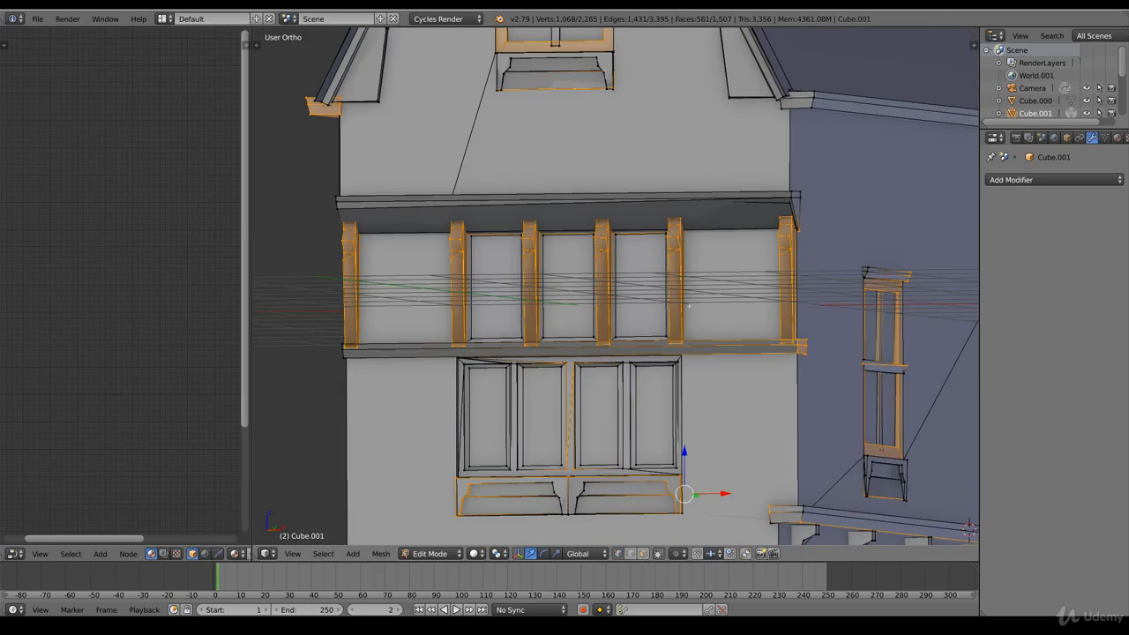
{"action": "scroll", "coordinate": [716, 291], "scroll_direction": "down", "scroll_amount": 7}
{"action": "key", "text": "z"}
{"action": "key", "text": "b"}
{"action": "left_click_drag", "start_coordinate": [795, 515], "coordinate": [445, 67]}
{"action": "key", "text": "t"}
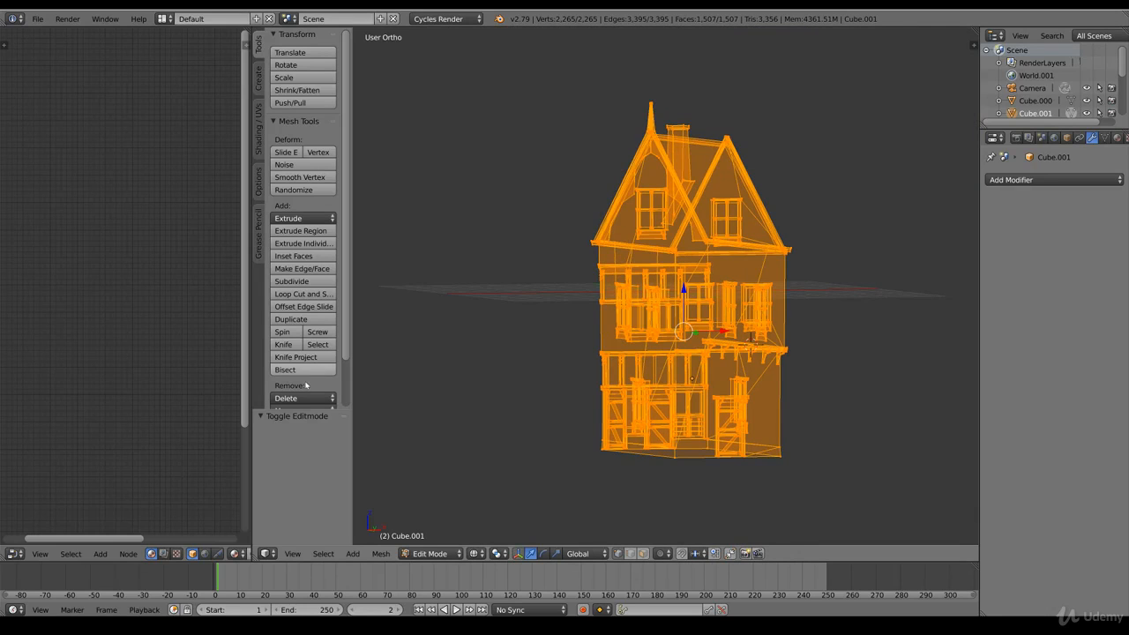
{"action": "scroll", "coordinate": [305, 371], "scroll_direction": "down", "scroll_amount": 3}
{"action": "left_click", "coordinate": [304, 370]}
{"action": "key", "text": "t"}
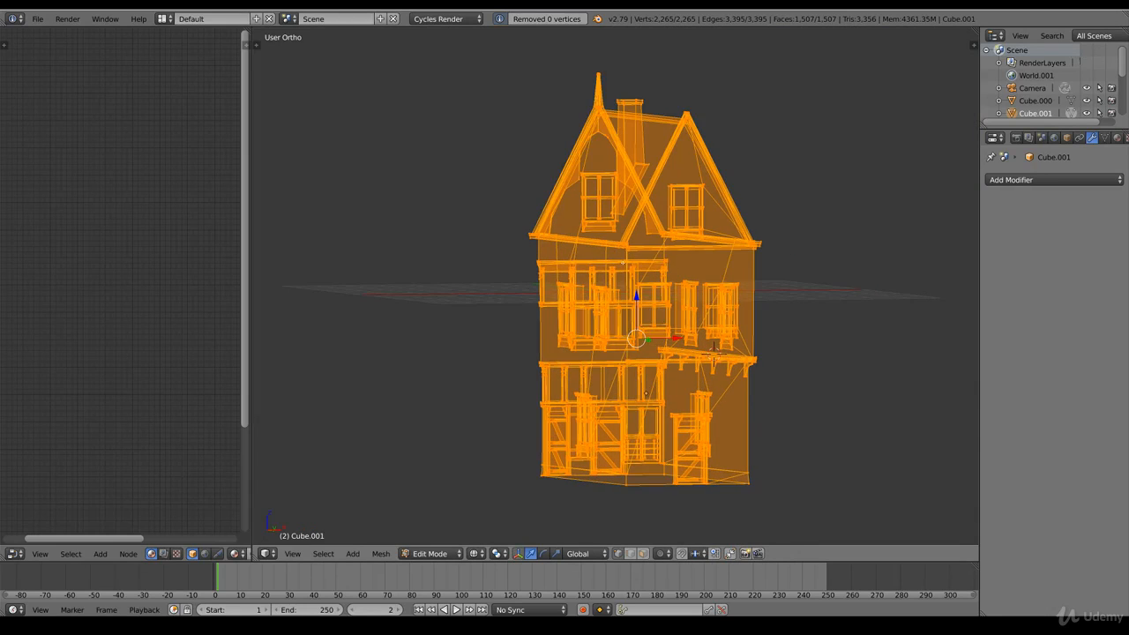
{"action": "key", "text": "z"}
{"action": "key", "text": "a"}
{"action": "middle_click_drag", "start_coordinate": [687, 285], "coordinate": [604, 240]}
{"action": "key", "text": "Tab"}
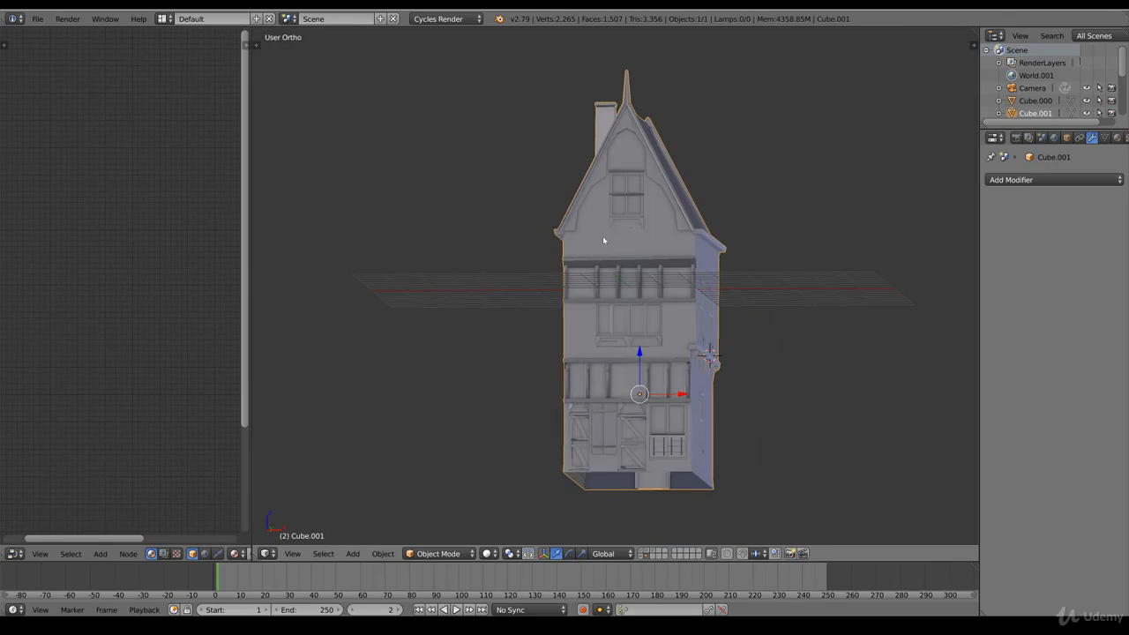
Select the undecimated low-poly house on its own layer and show it in front view
{"action": "left_click", "coordinate": [643, 557]}
{"action": "right_click", "coordinate": [652, 413]}
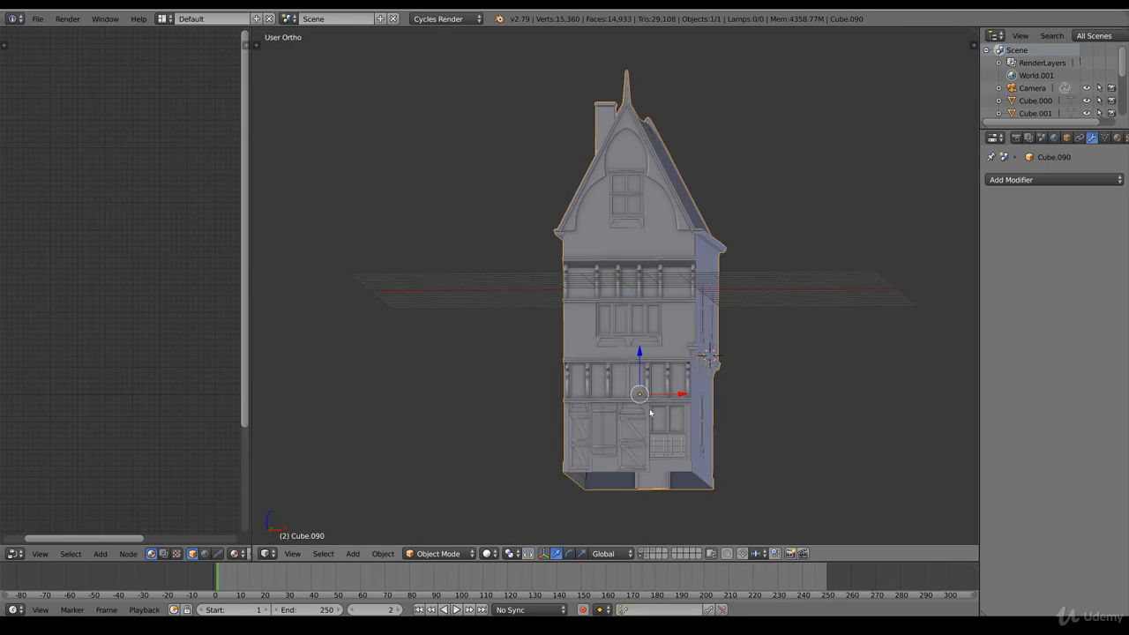
{"action": "key", "text": "KP_1"}
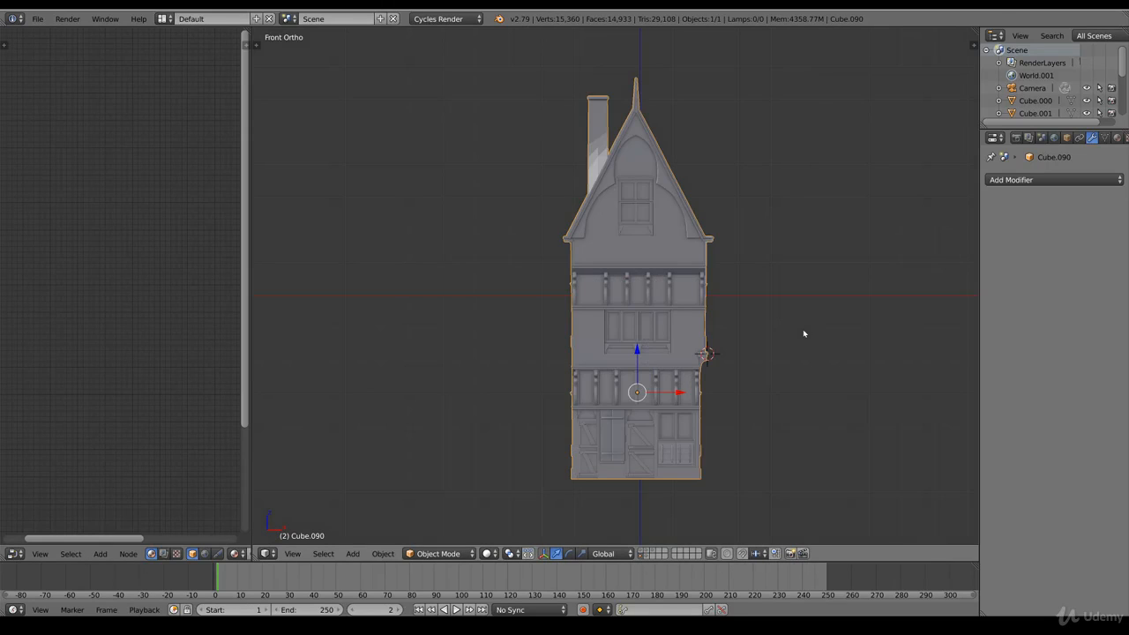